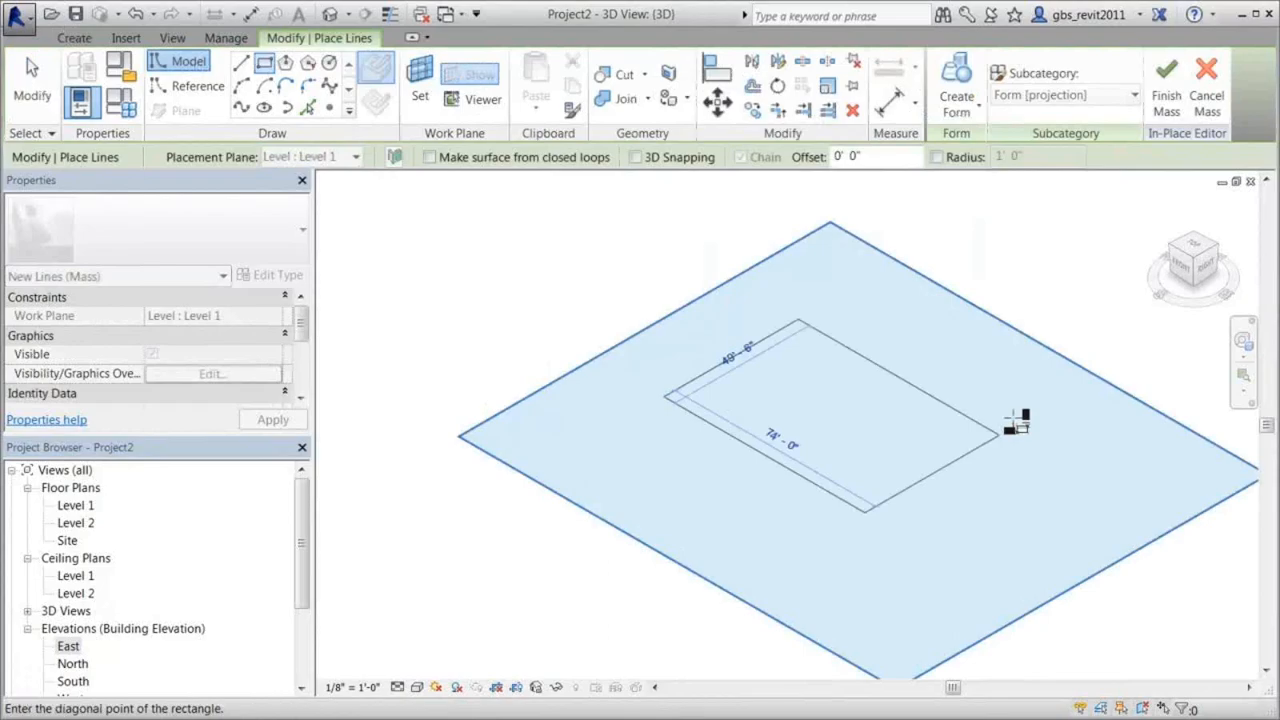
Complete the rectangular outline on Level 1, form it into a solid about 261' 10" high, and finish the in-place mass
click(1130, 467)
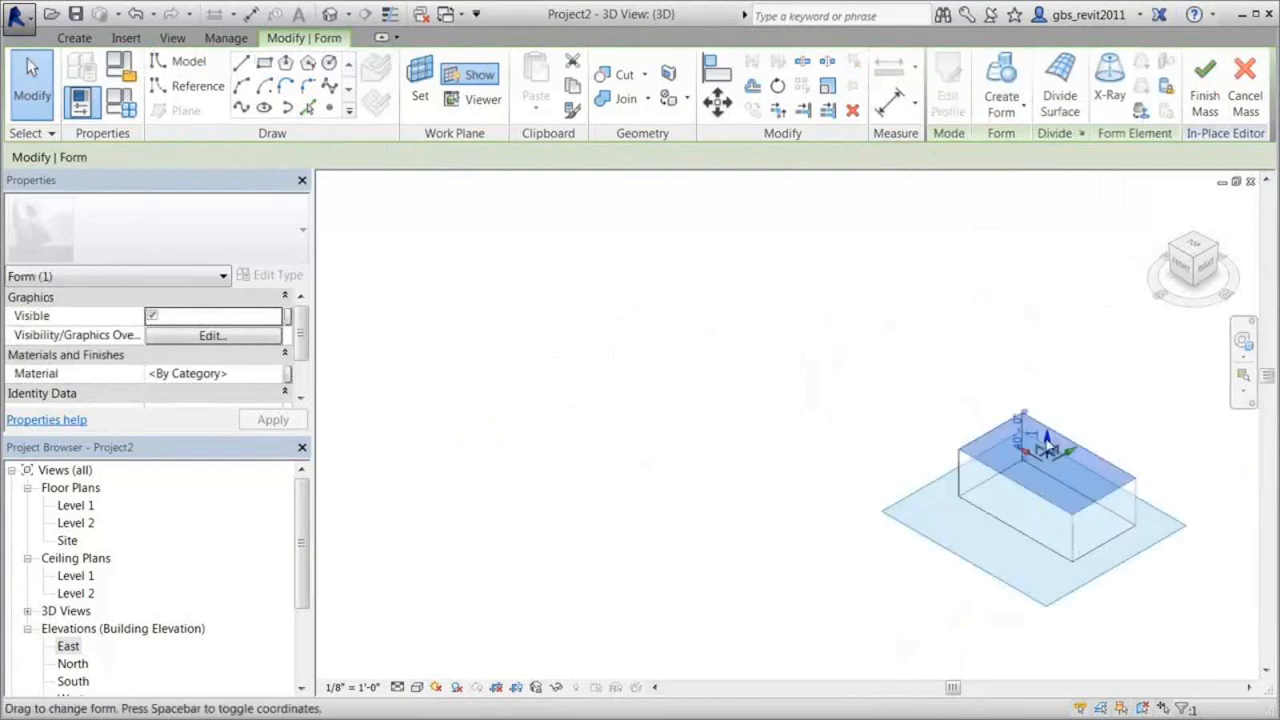
drag(1048, 450, 1066, 148)
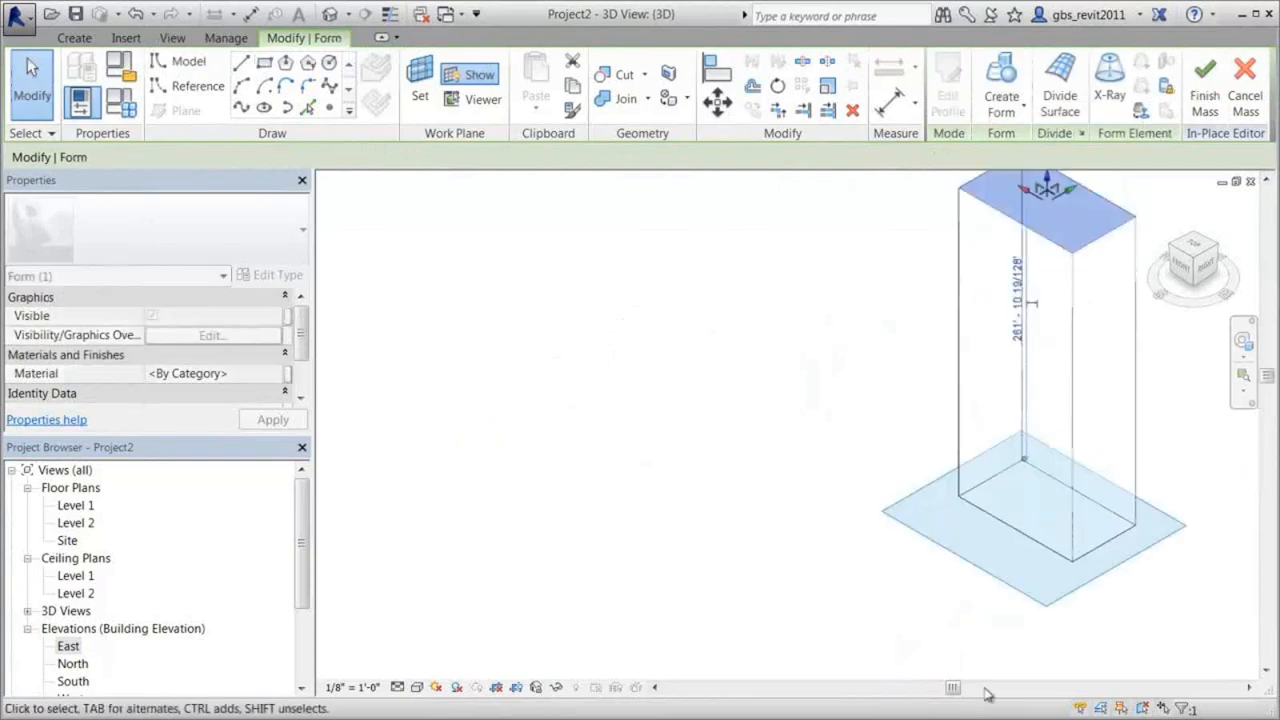
drag(985, 693, 1040, 693)
click(1205, 95)
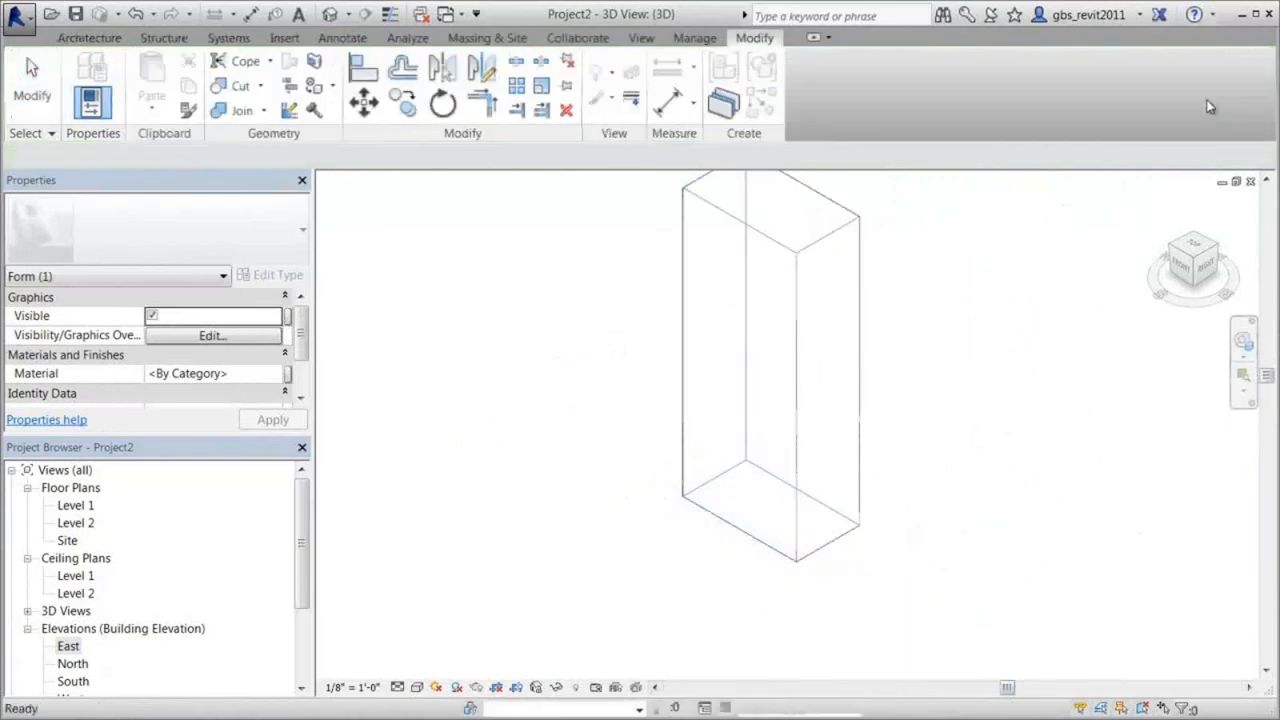
drag(1267, 375, 1267, 360)
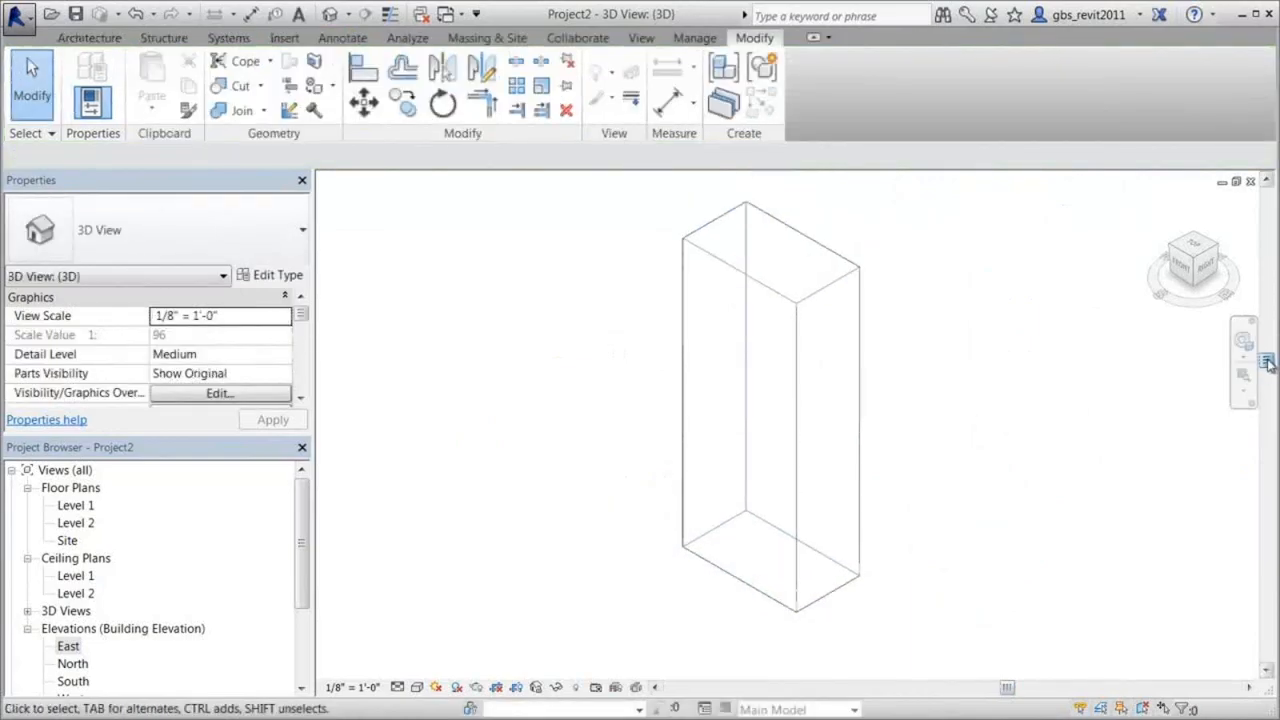
drag(1267, 362, 1267, 355)
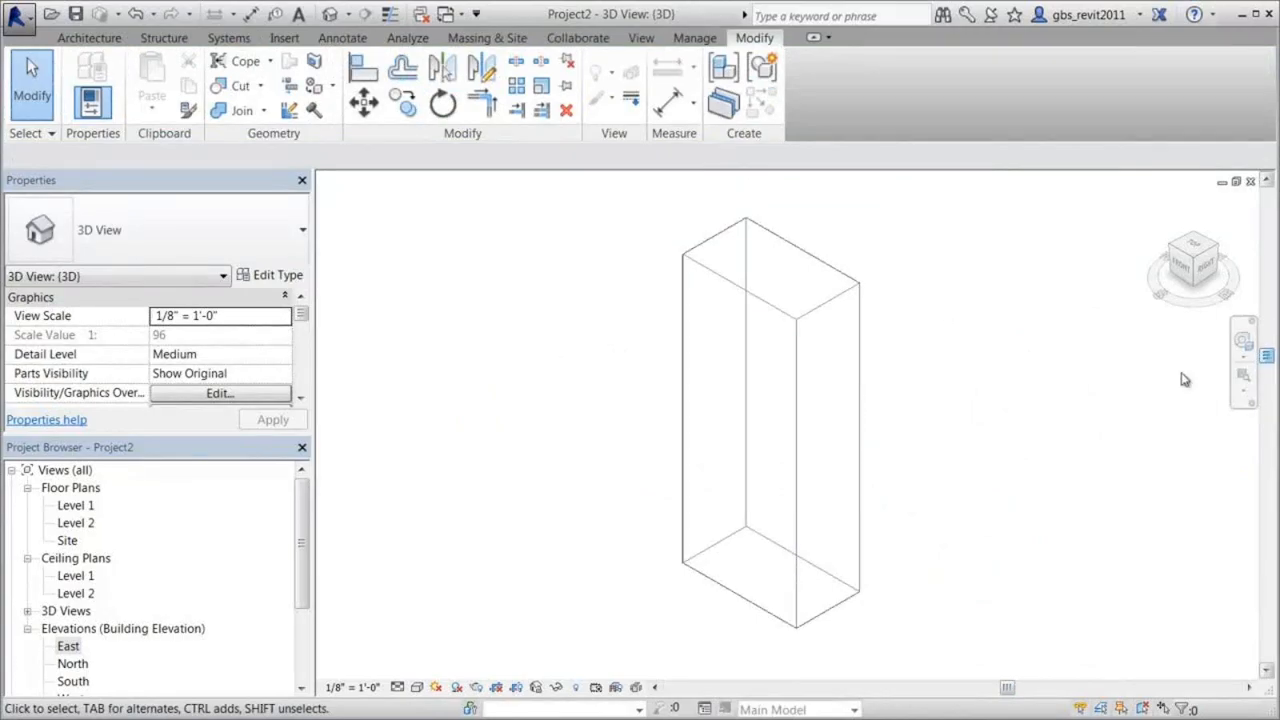
In the East elevation, copy levels upward at 10' spacing over the mass, up to an elevation of 260'
double_click(68, 647)
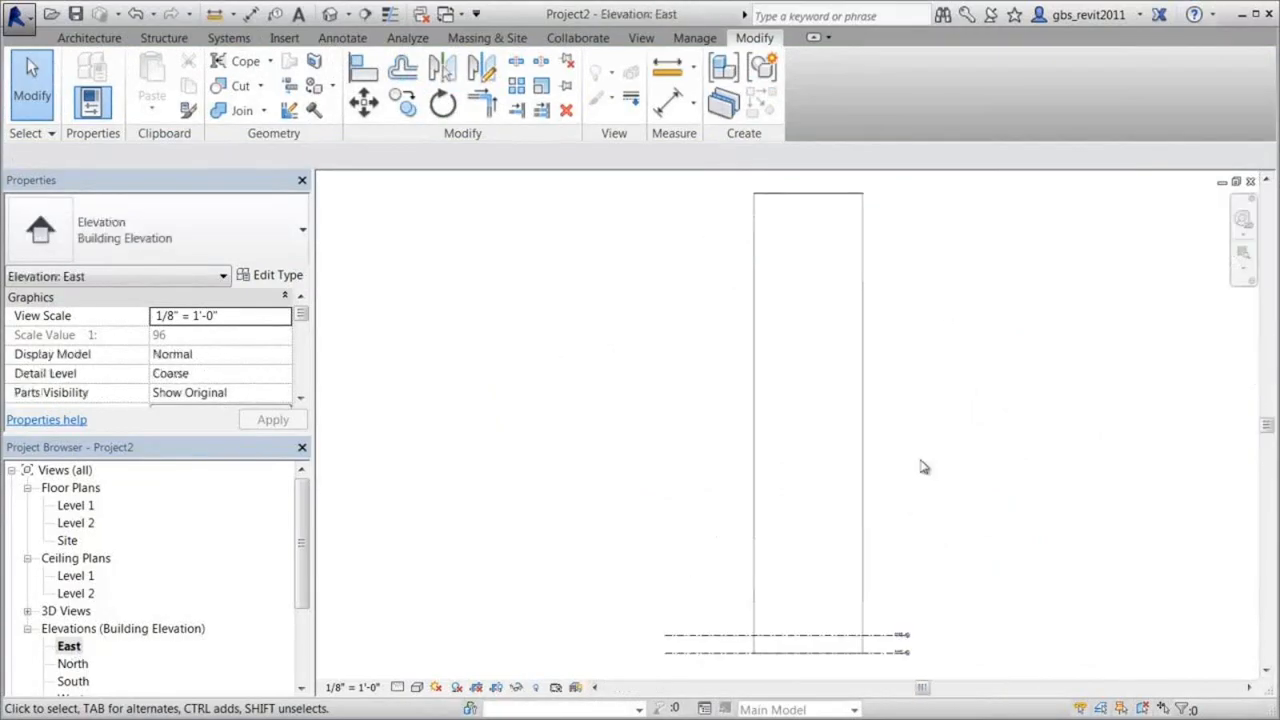
click(713, 640)
key(c)
key(o)
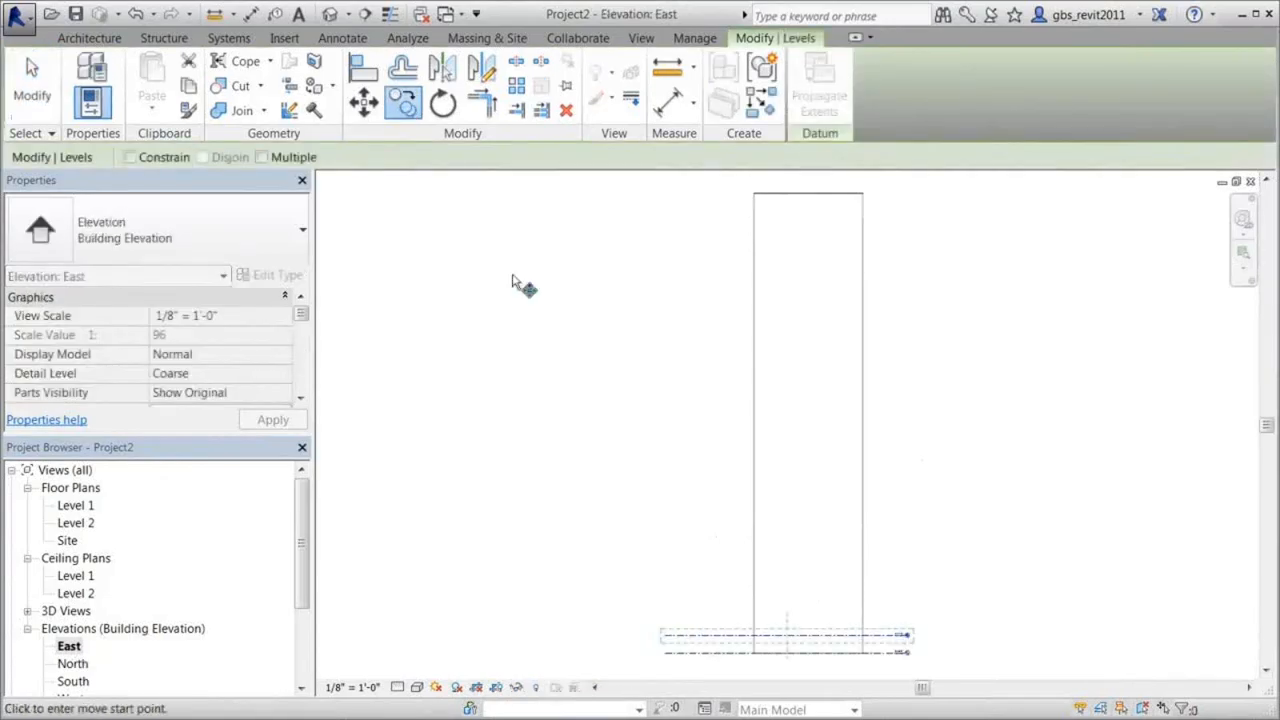
click(737, 634)
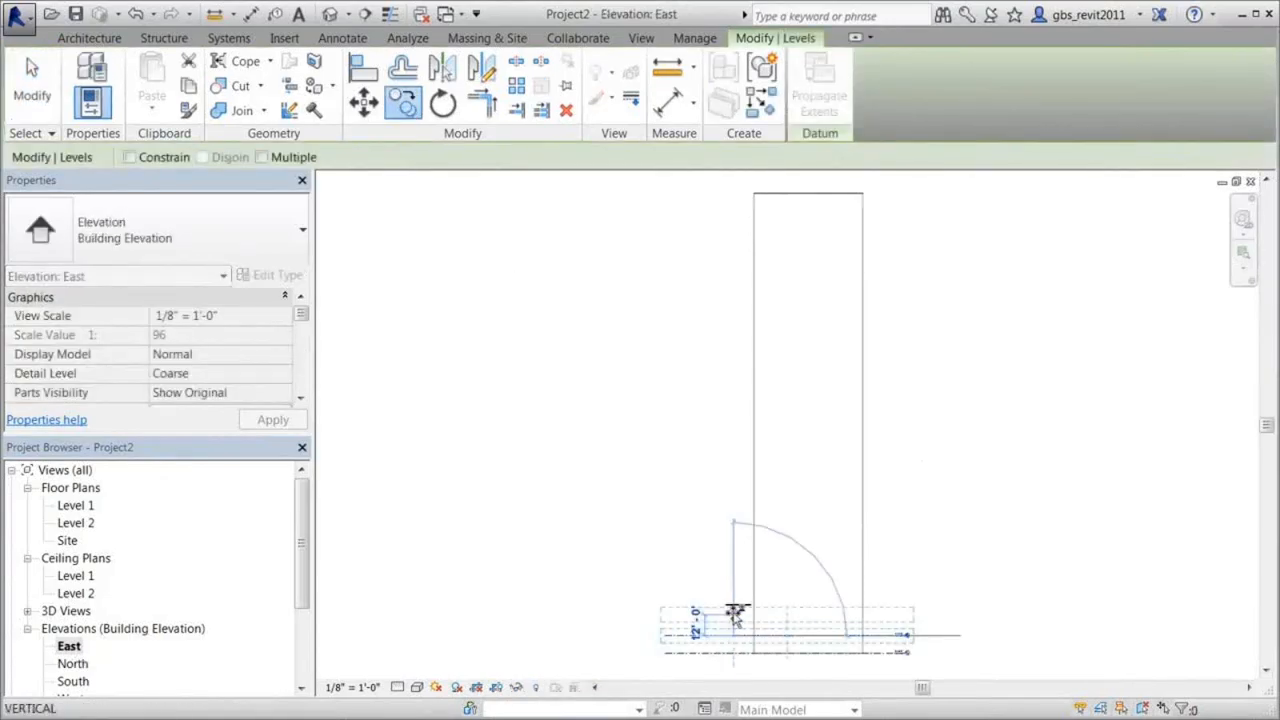
text(10)
key(Return)
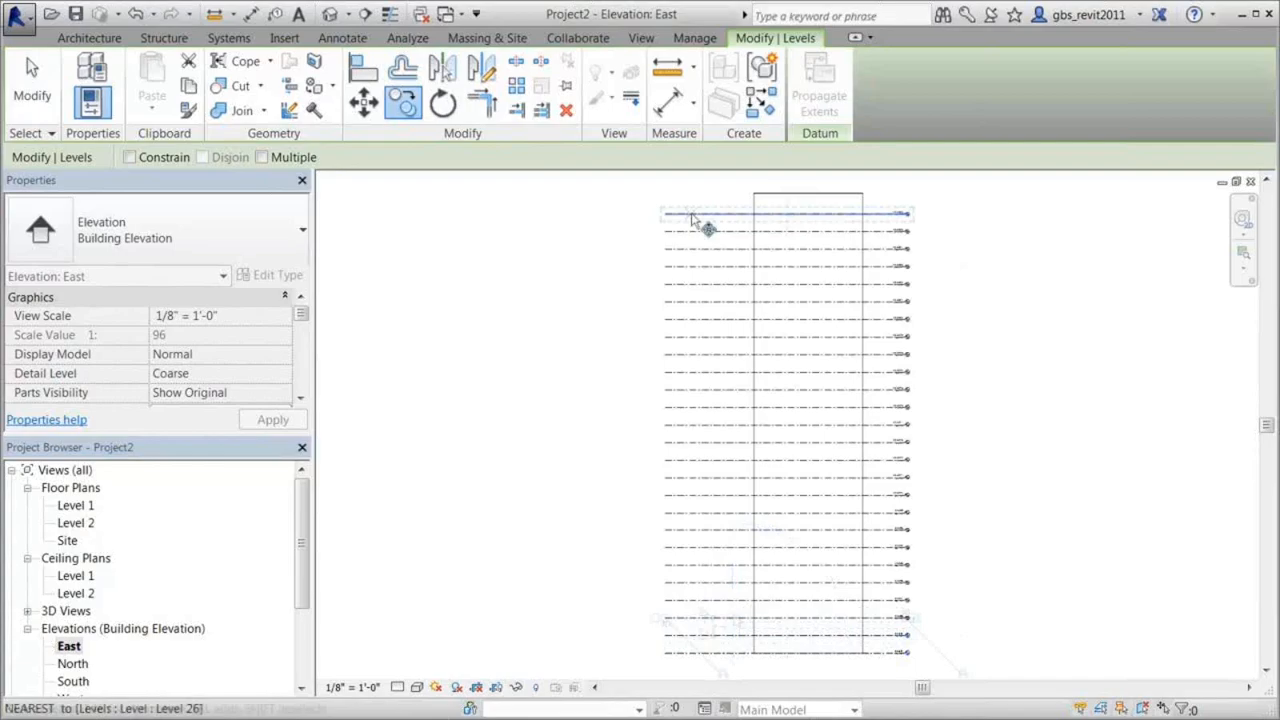
click(692, 218)
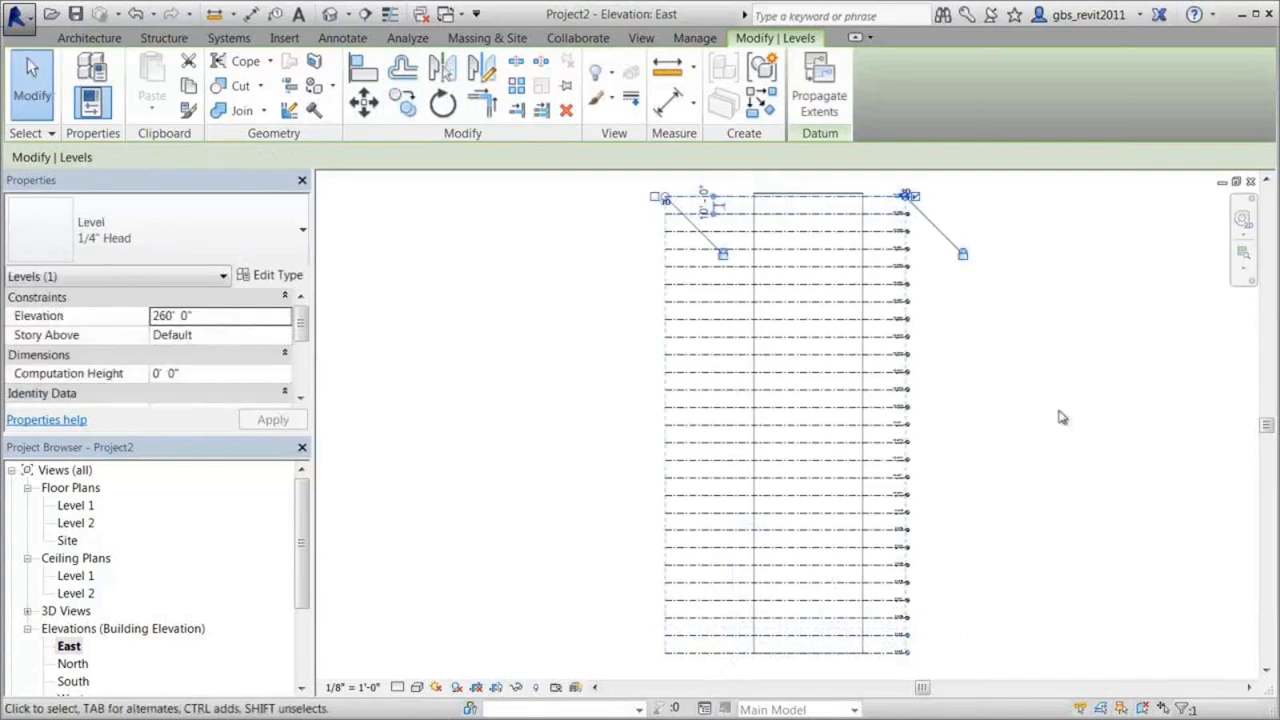
scroll(1057, 414, down, 1)
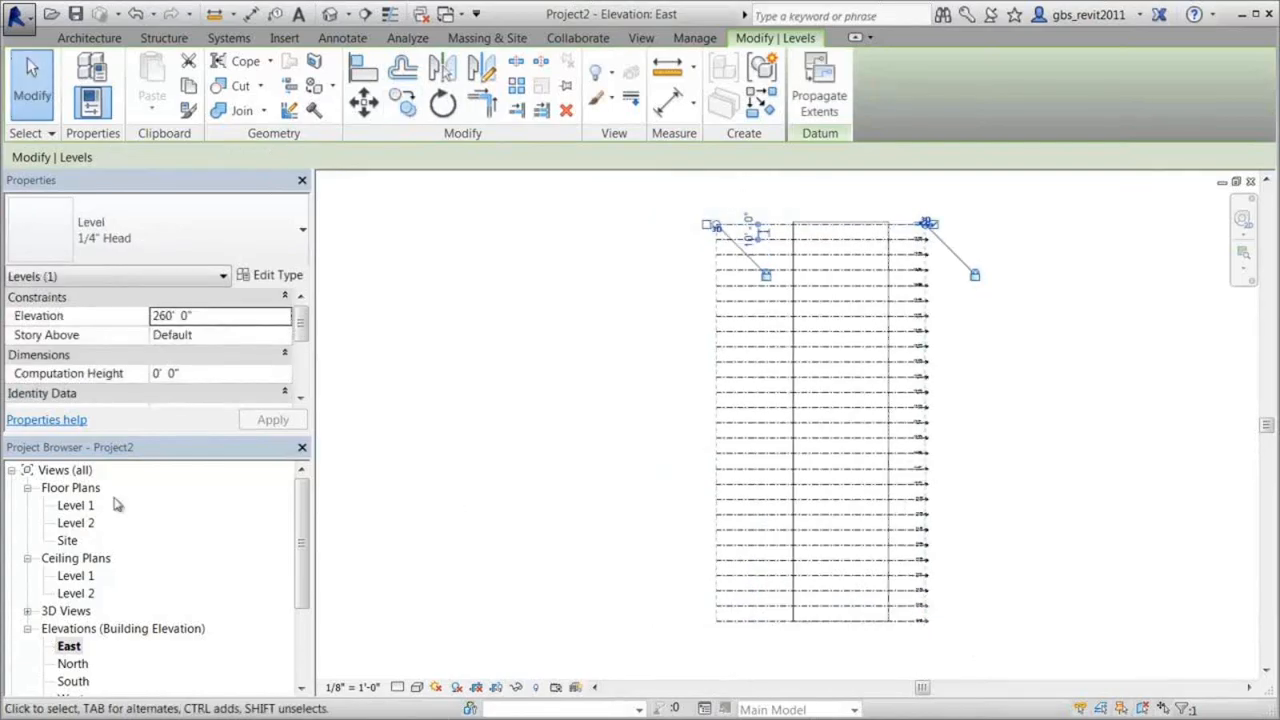
In the 3D view, create mass floors in the tower mass at Level 1 through Level 27
double_click(72, 612)
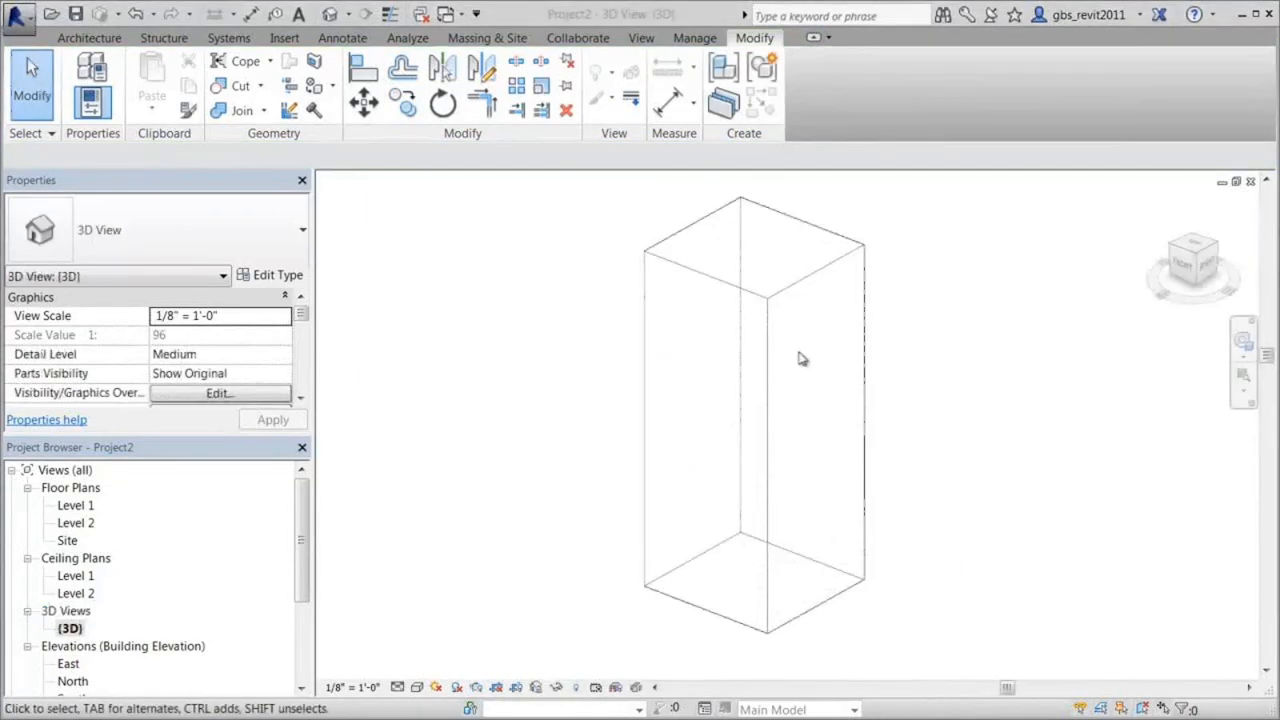
click(770, 370)
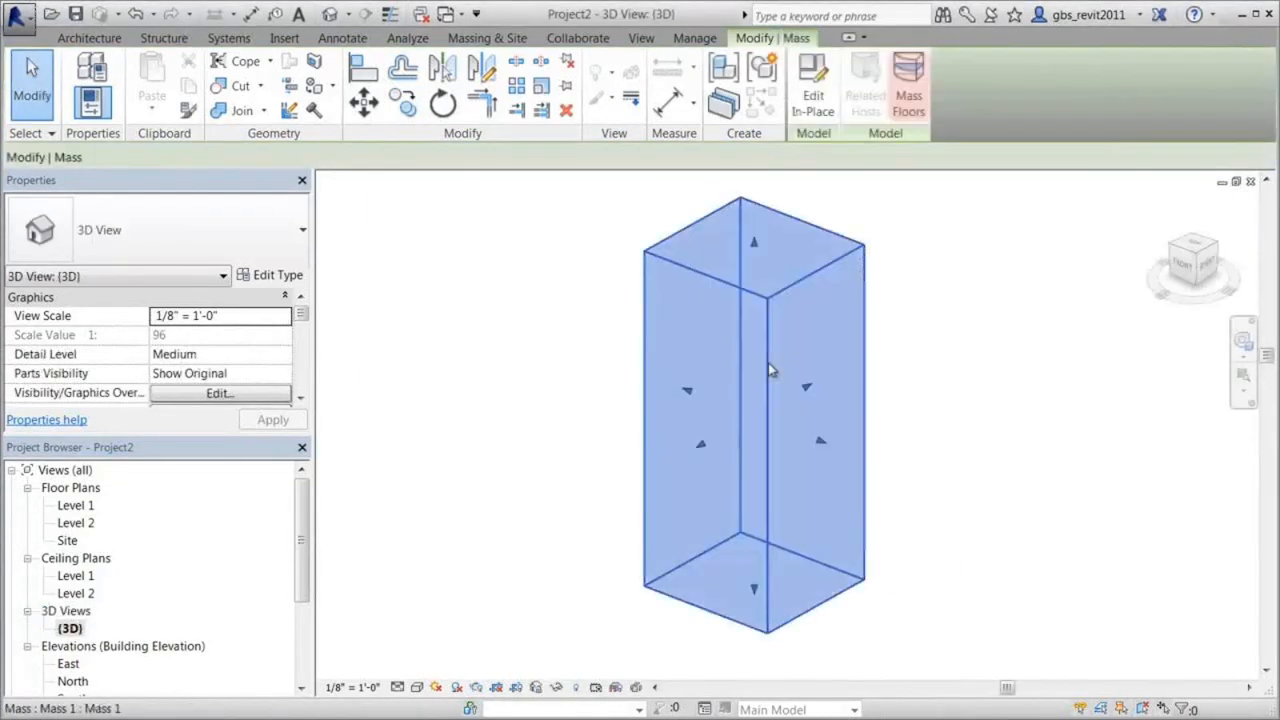
click(908, 105)
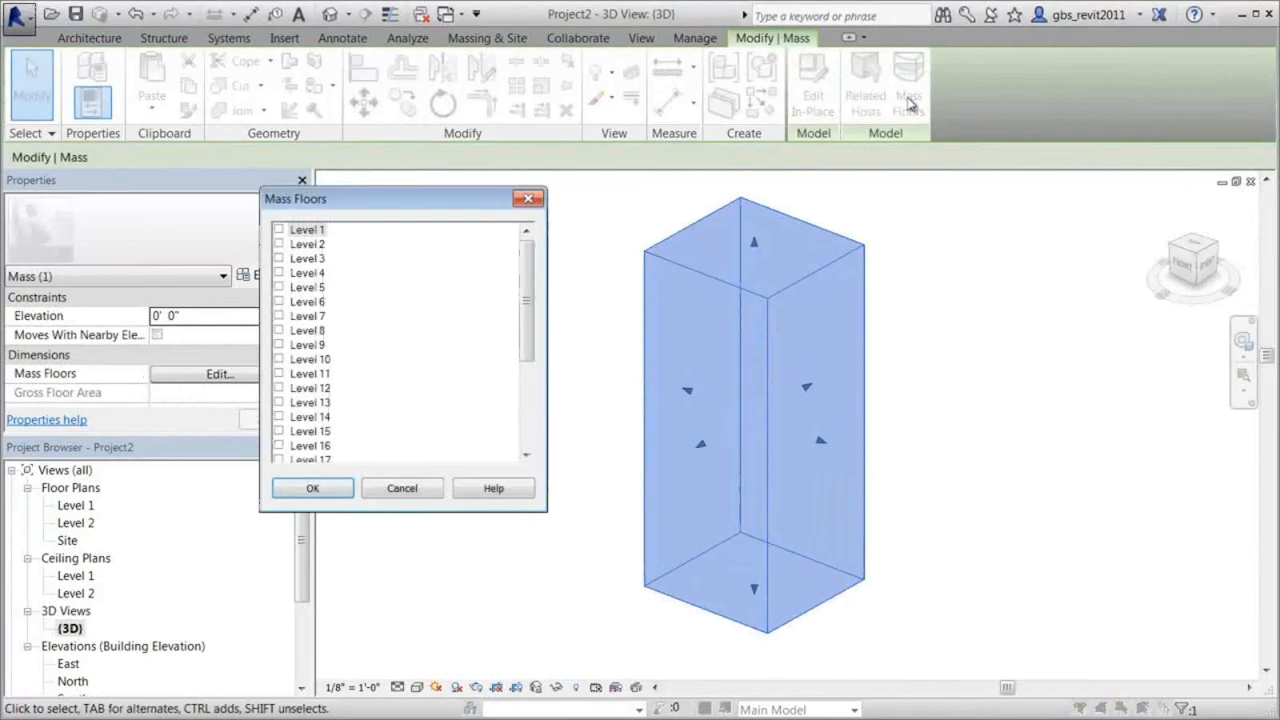
click(302, 229)
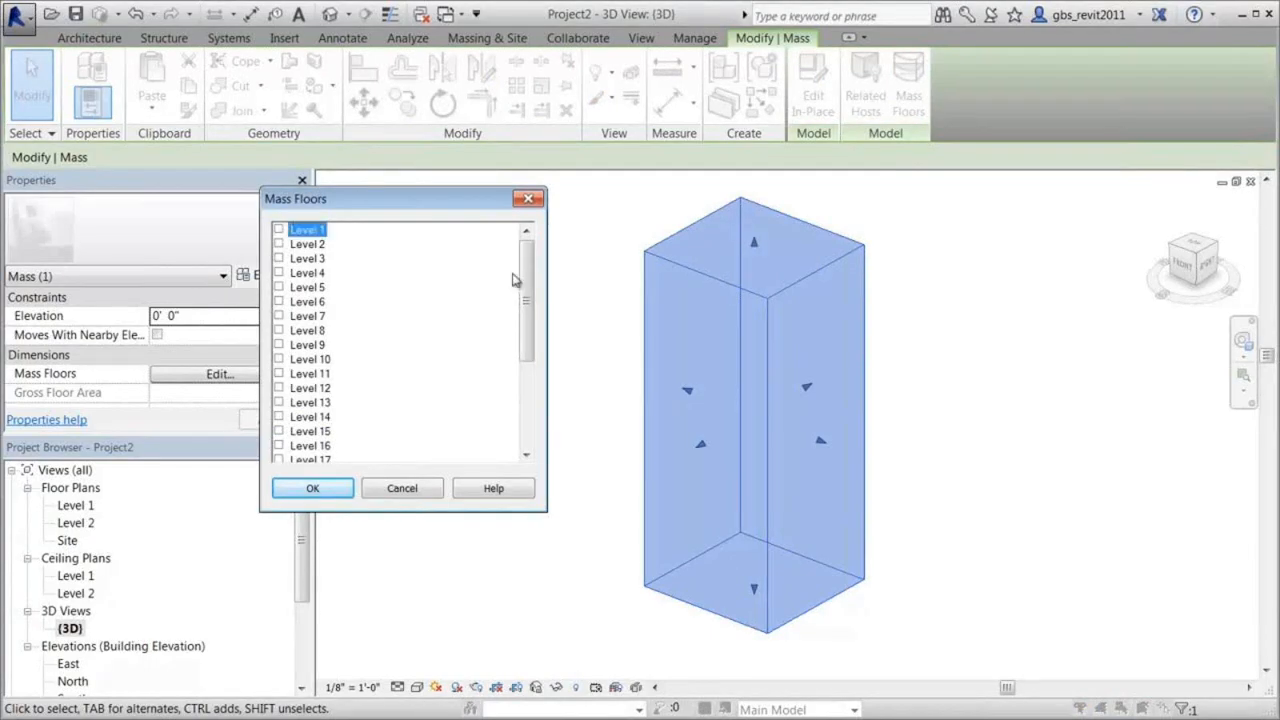
scroll(513, 280, down, 4)
shift+click(282, 447)
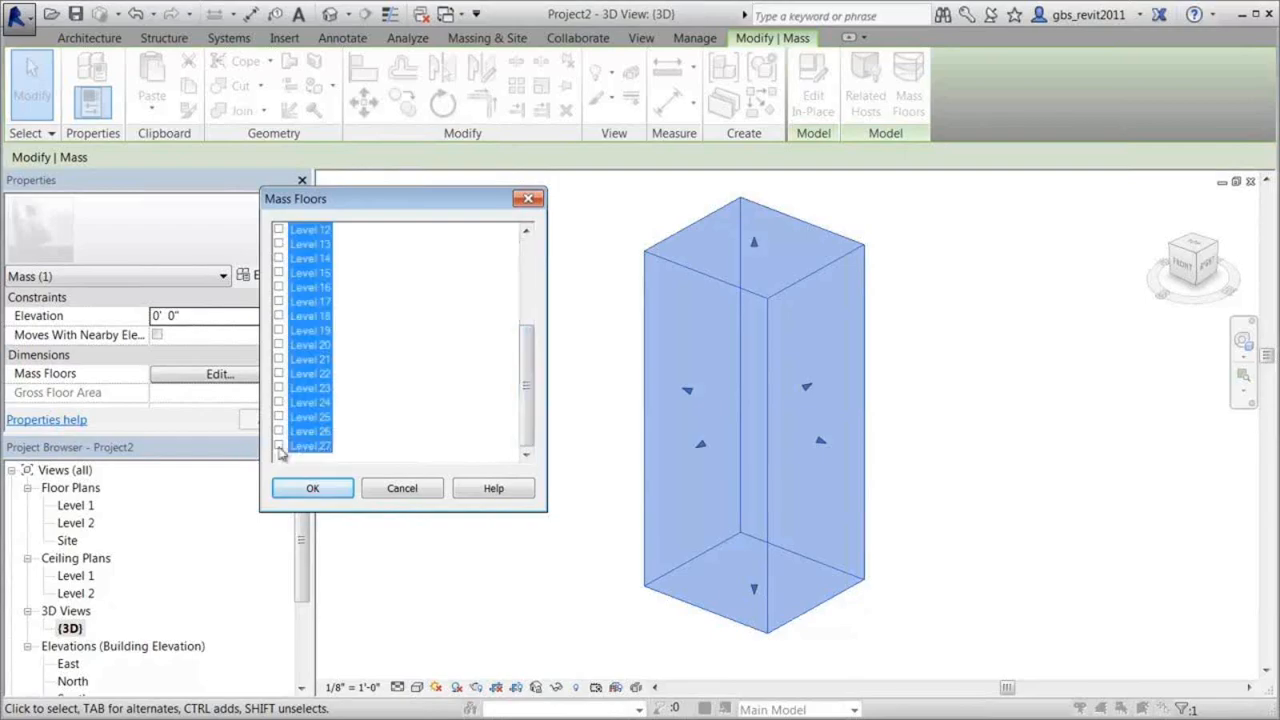
click(279, 447)
click(313, 488)
click(937, 462)
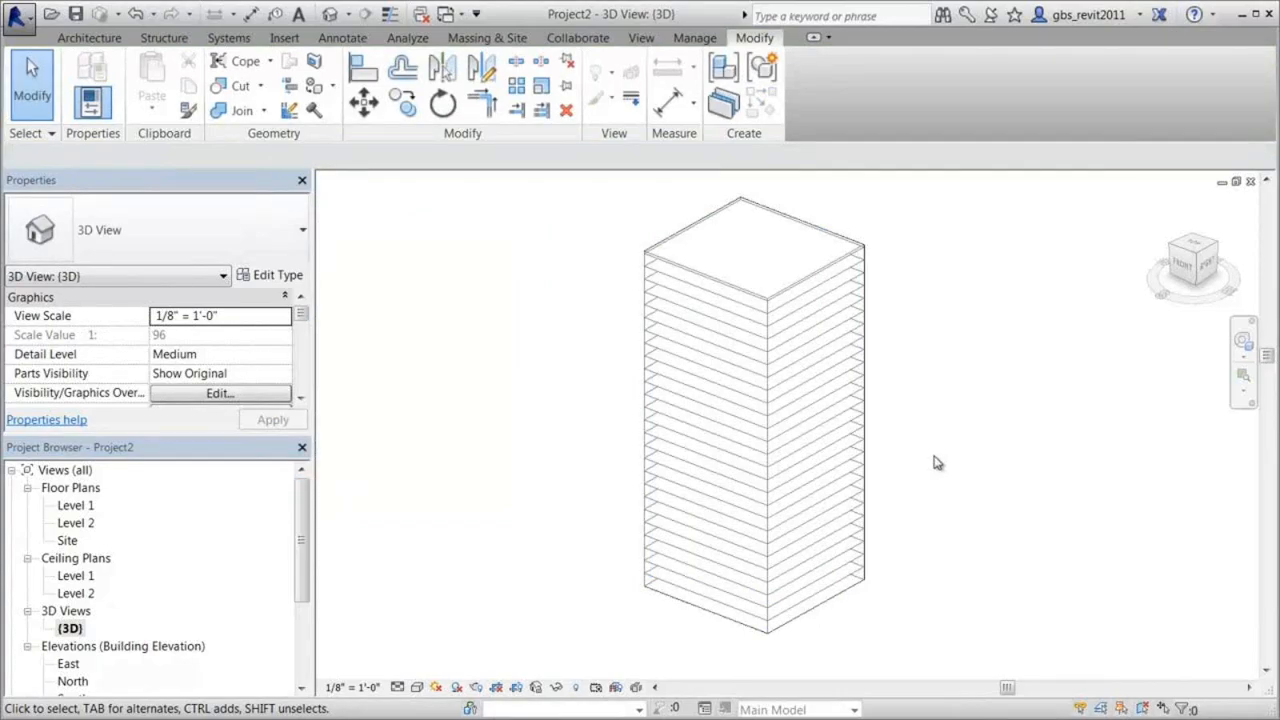
Open the energy settings and set the building type to Office
click(408, 38)
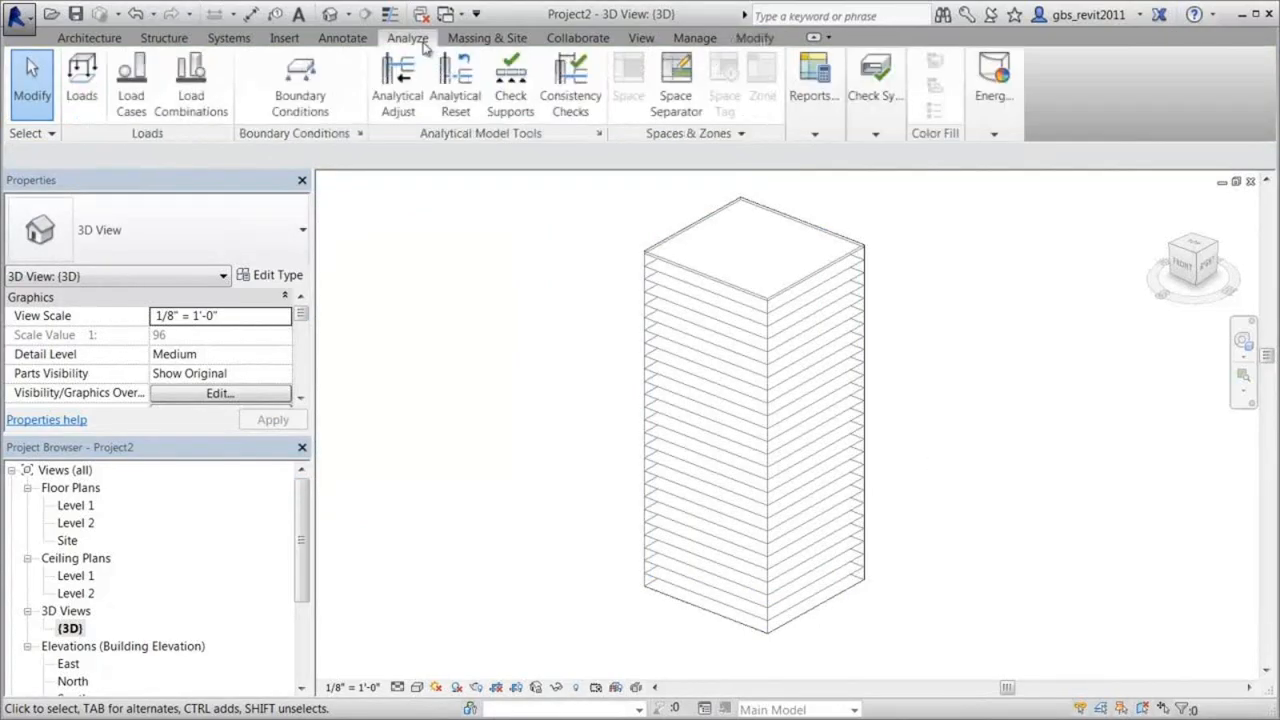
click(995, 136)
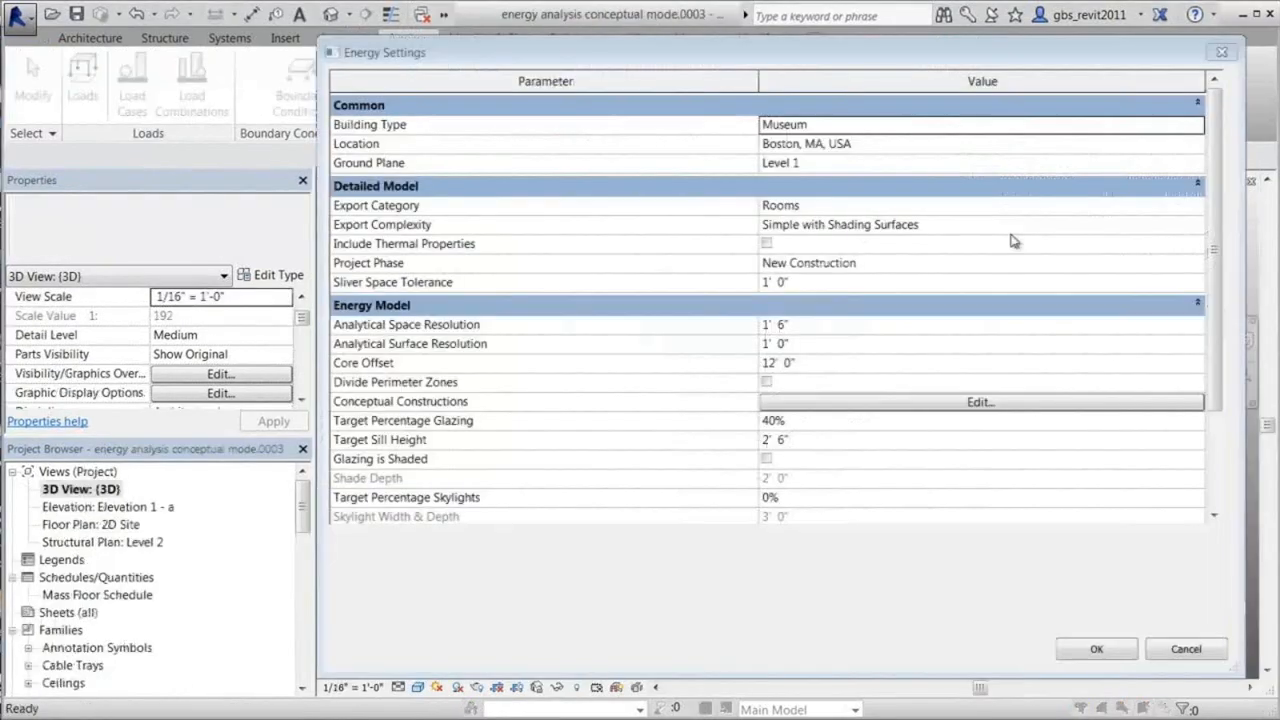
click(1197, 126)
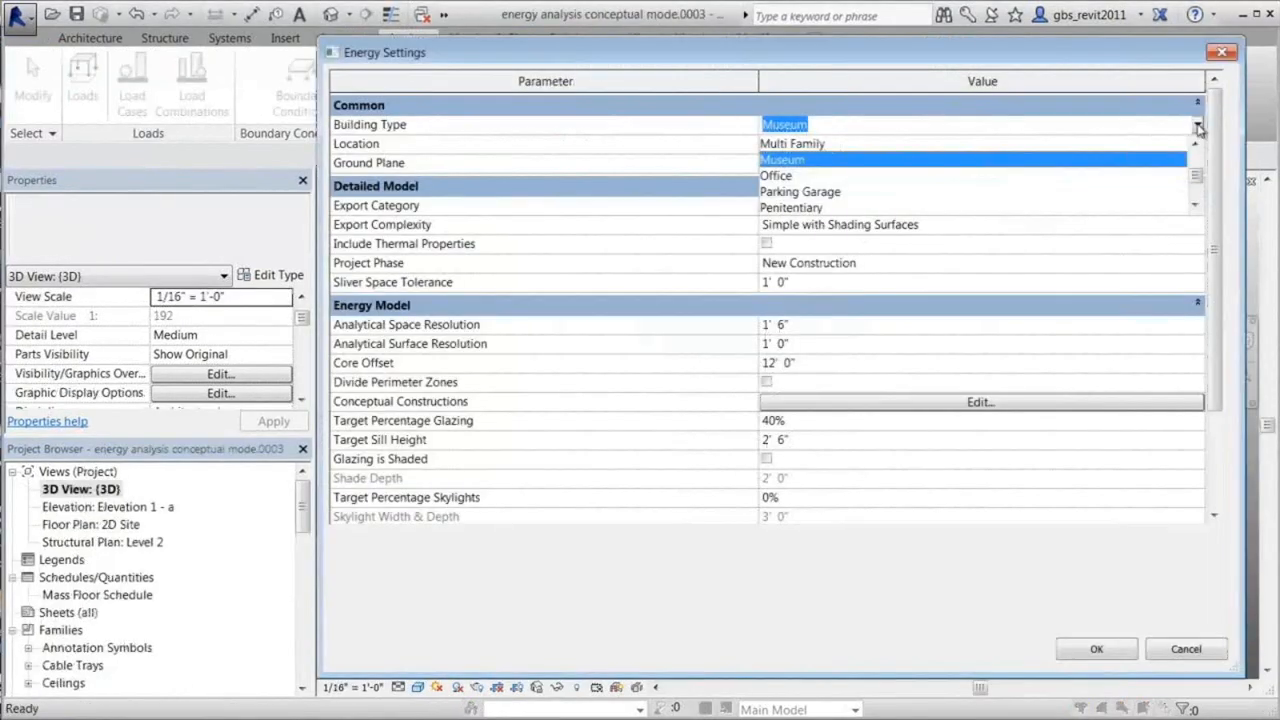
click(1062, 179)
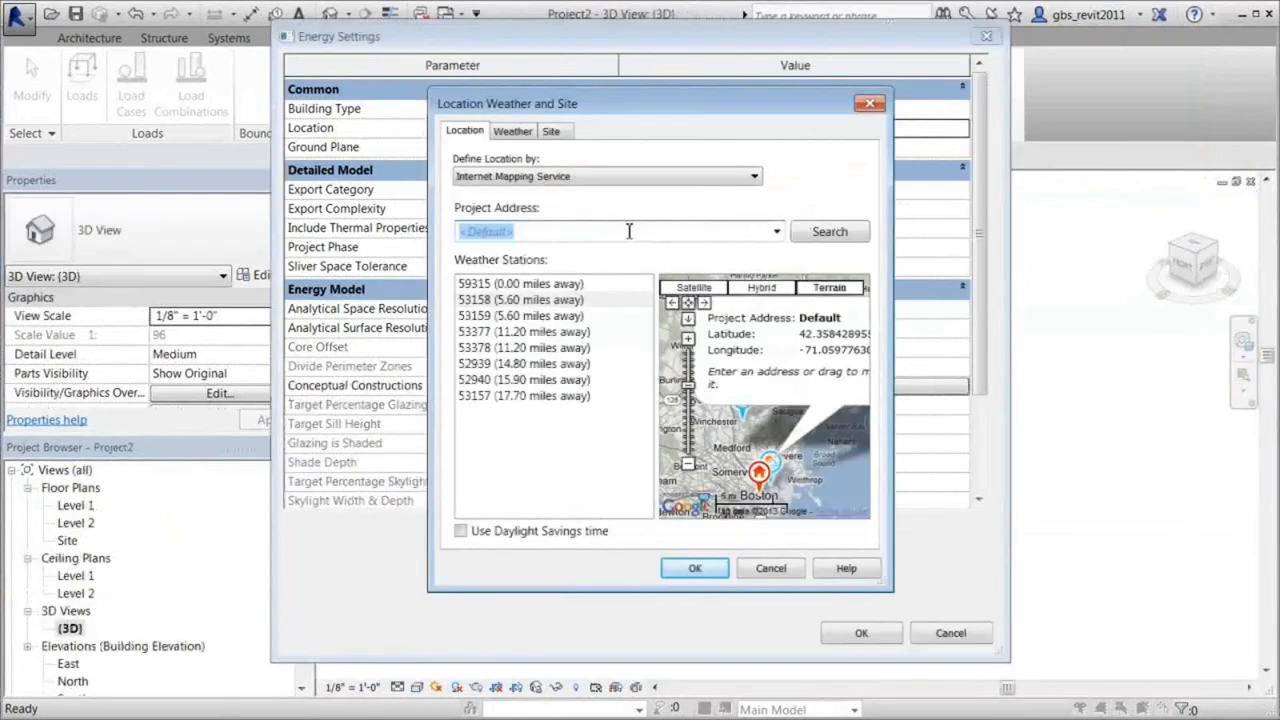
Define the project location with the Internet Mapping Service by searching for the project's street address, and accept the location
text(Trapelo)
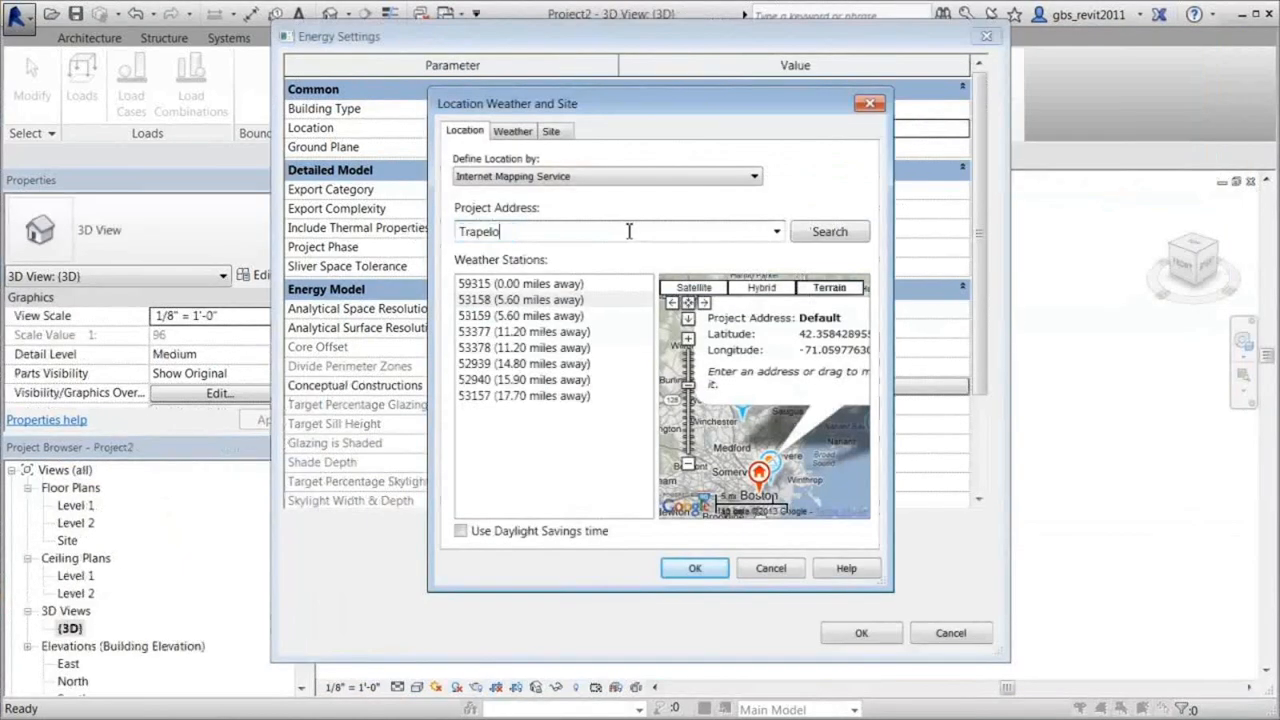
text( Rd)
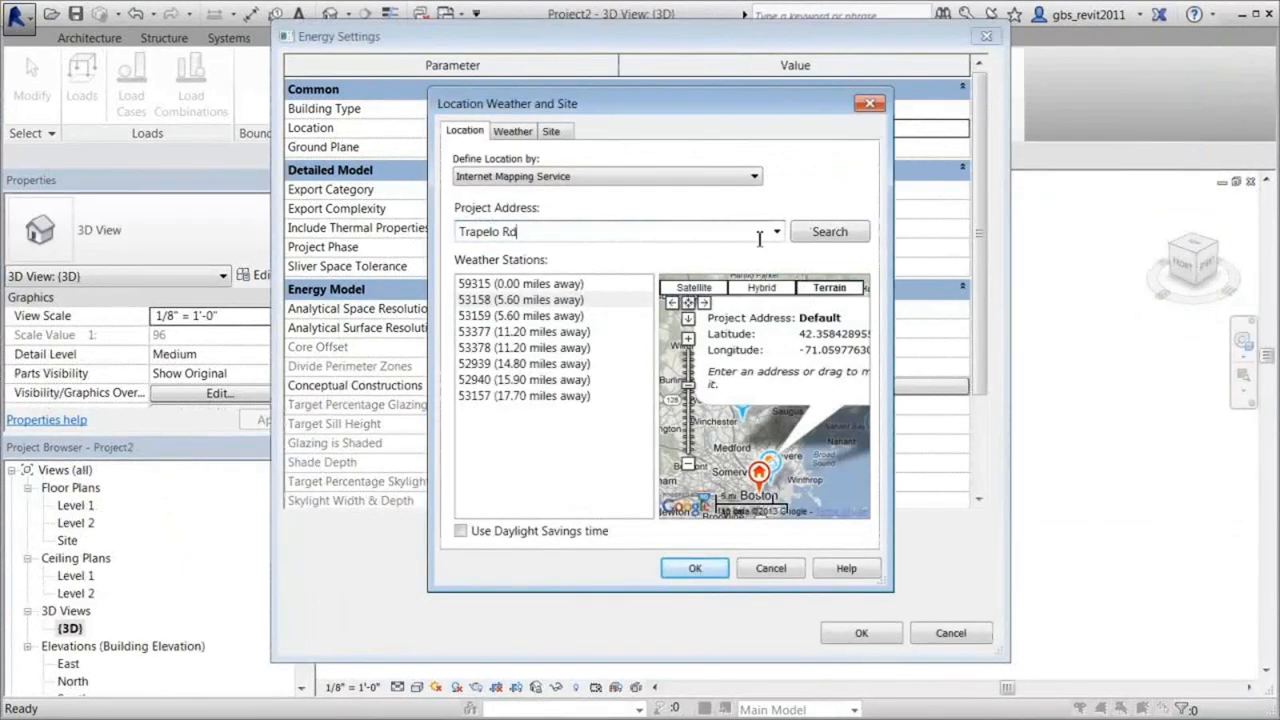
click(801, 239)
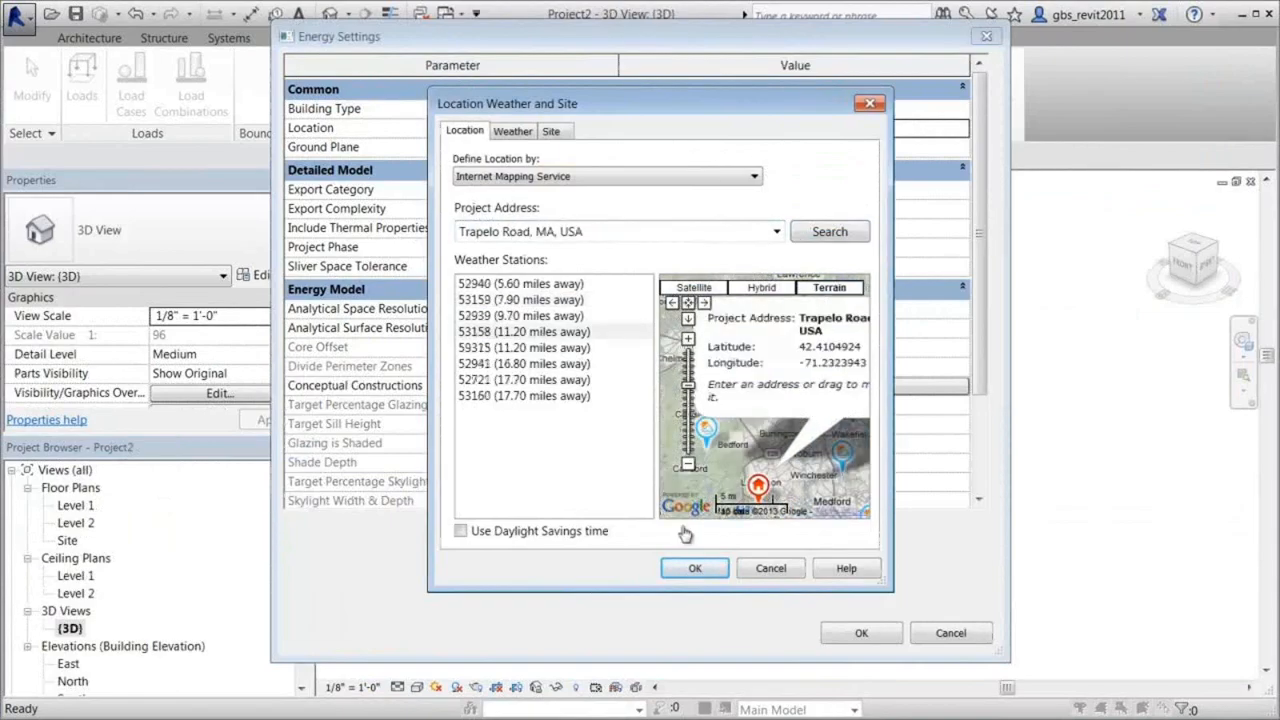
click(714, 570)
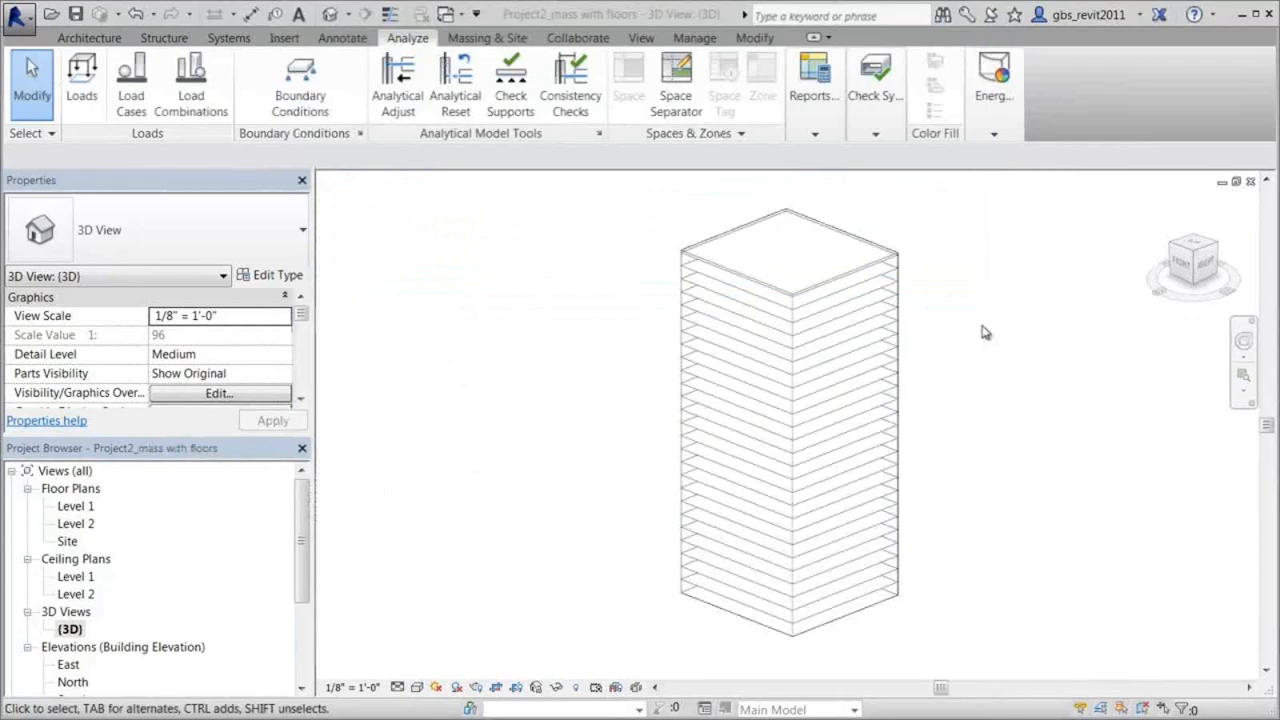
Set the 3D view's visual style to Shaded
click(417, 687)
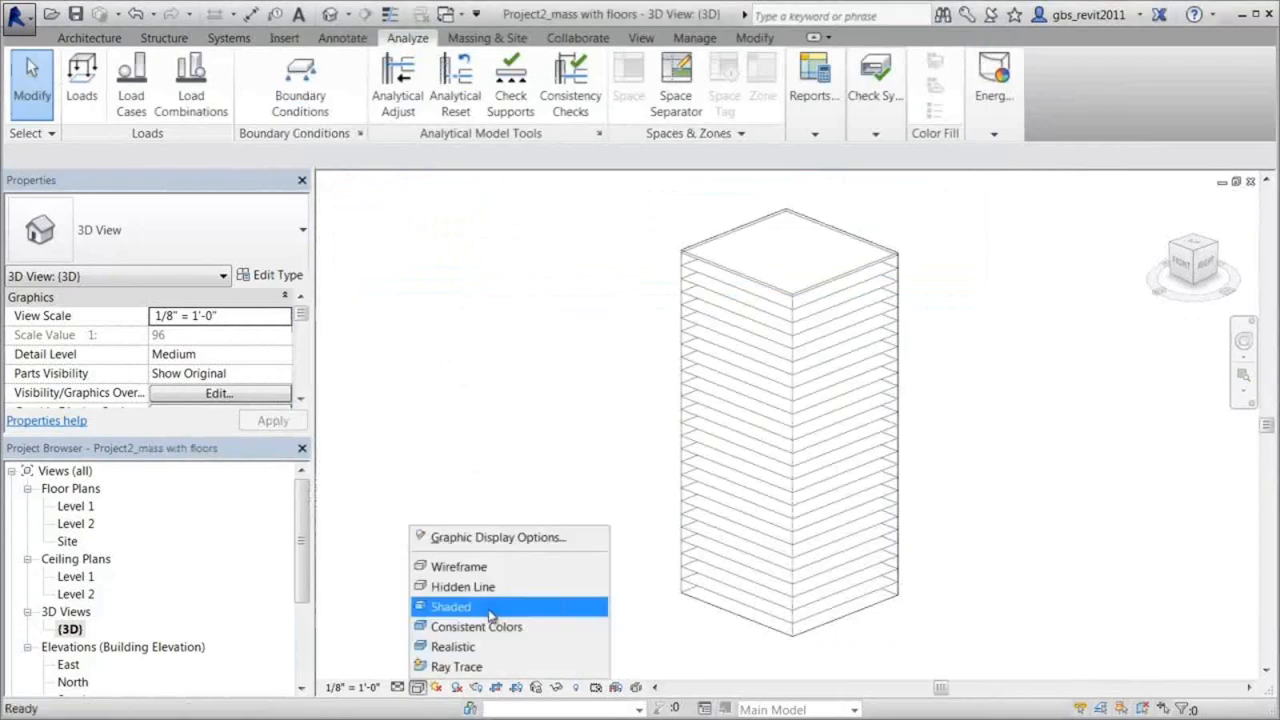
click(491, 607)
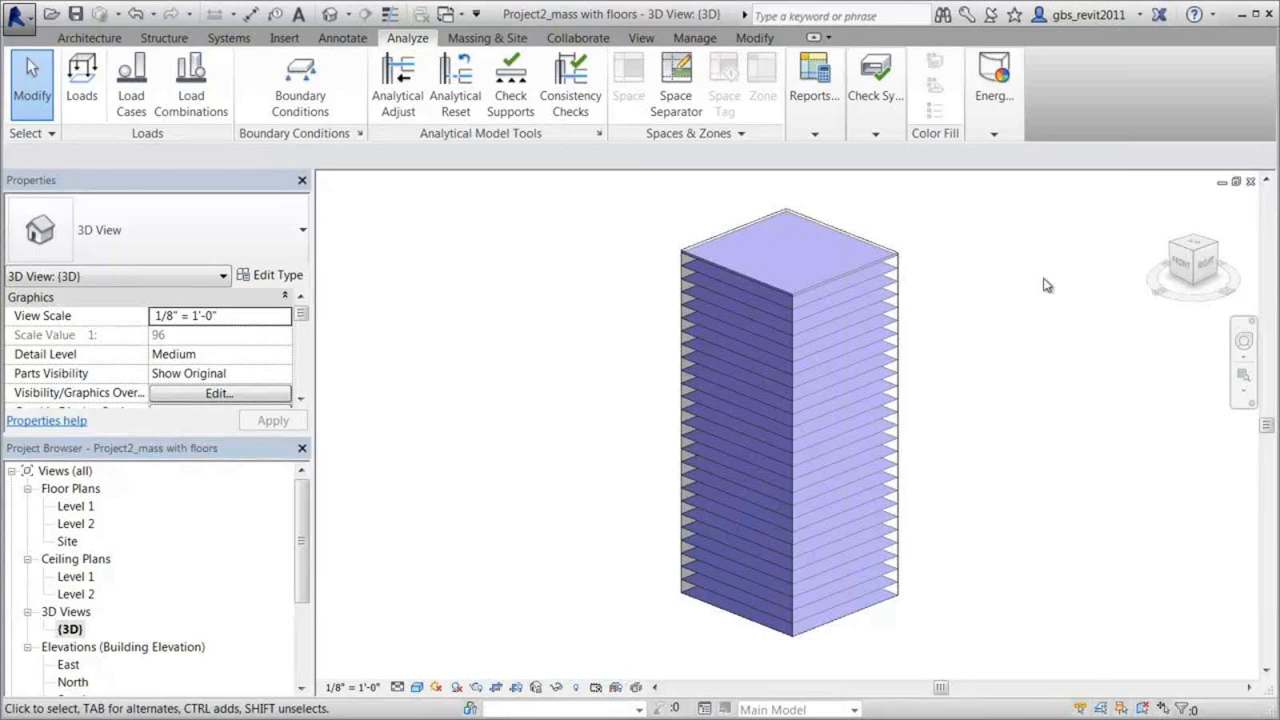
Relocate the collapsed Energy Analysis tool group to the start of the Analyze tools, directly ahead of Loads
click(996, 130)
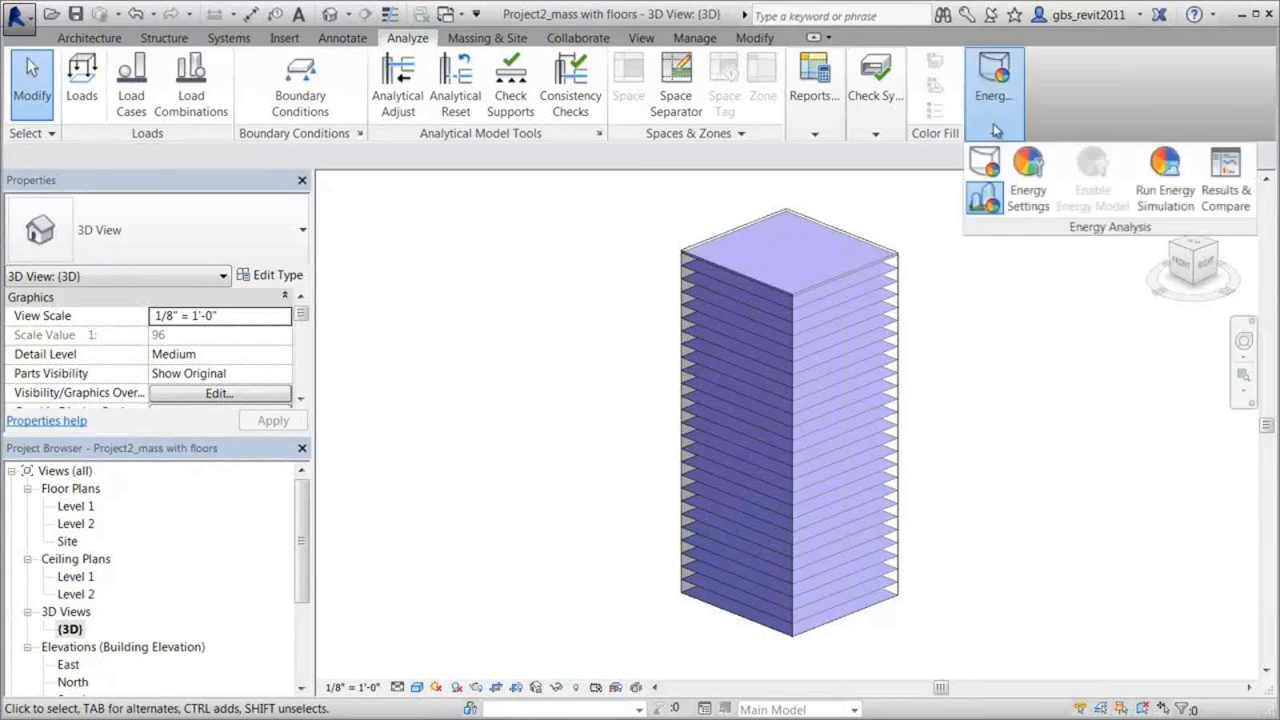
drag(996, 130, 293, 108)
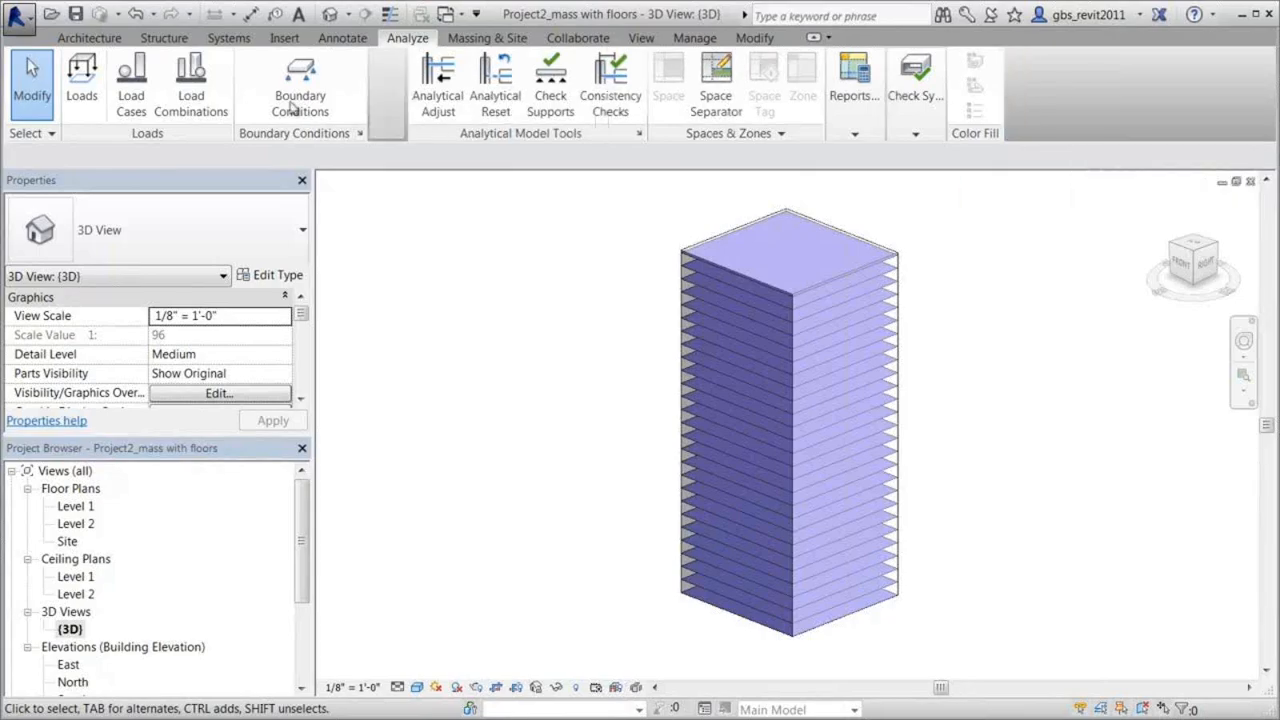
drag(292, 107, 103, 107)
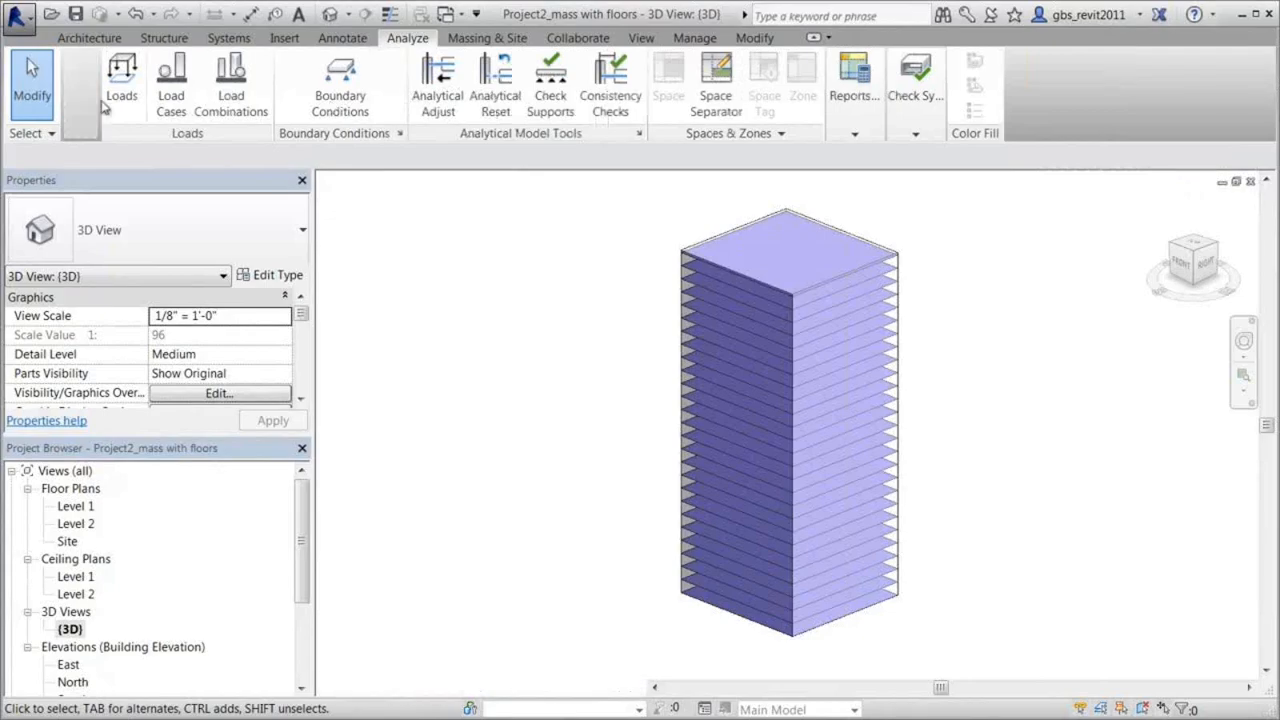
drag(103, 107, 104, 108)
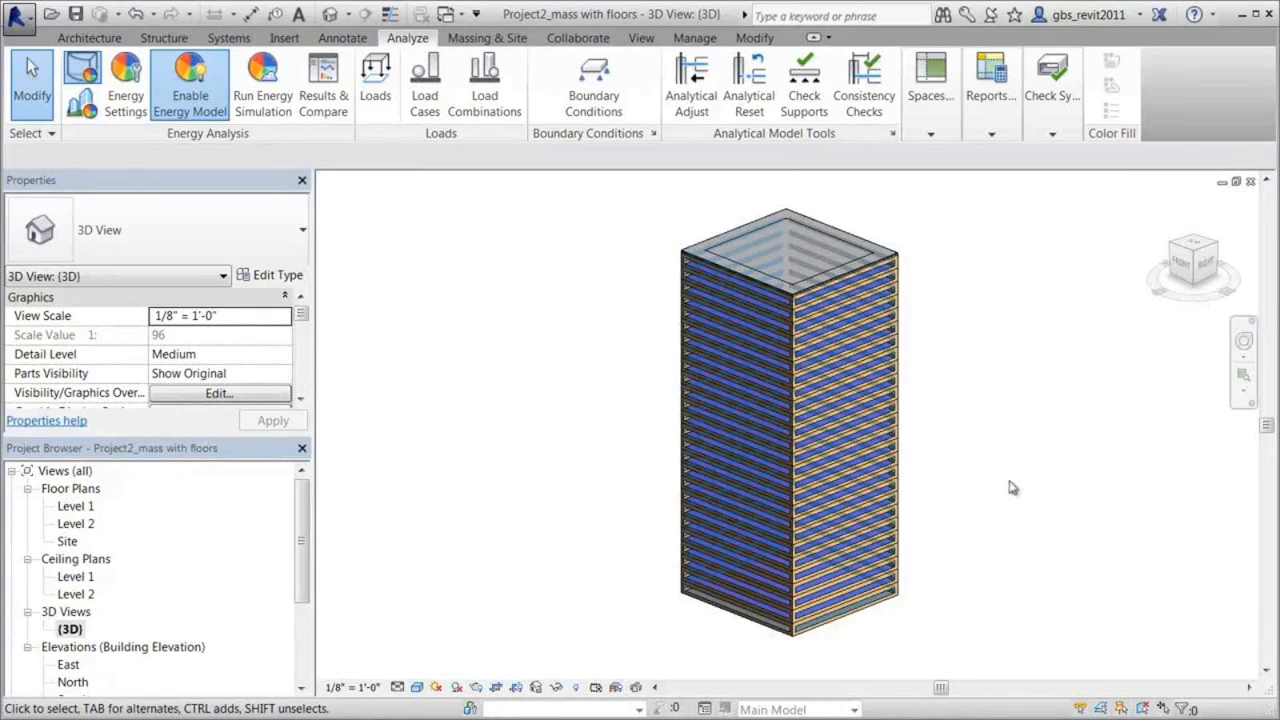
Change the mass display from surface types to Show Mass Zones and Shades
click(500, 40)
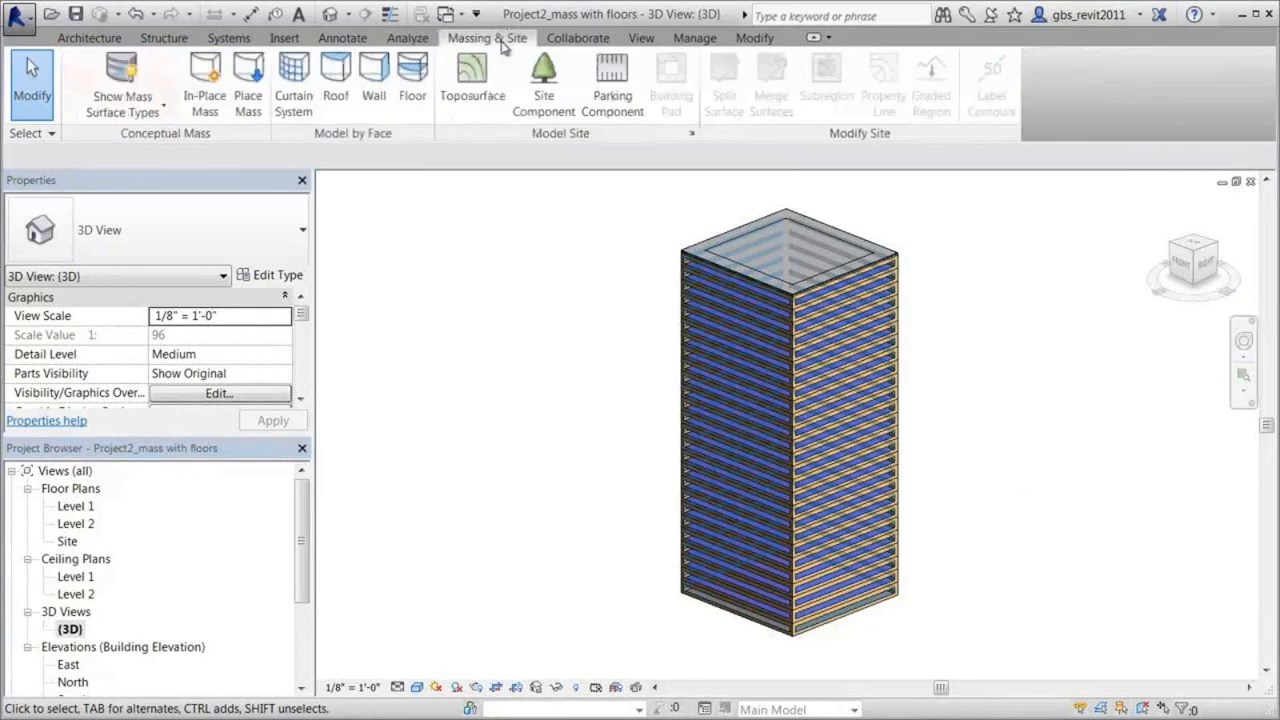
click(122, 104)
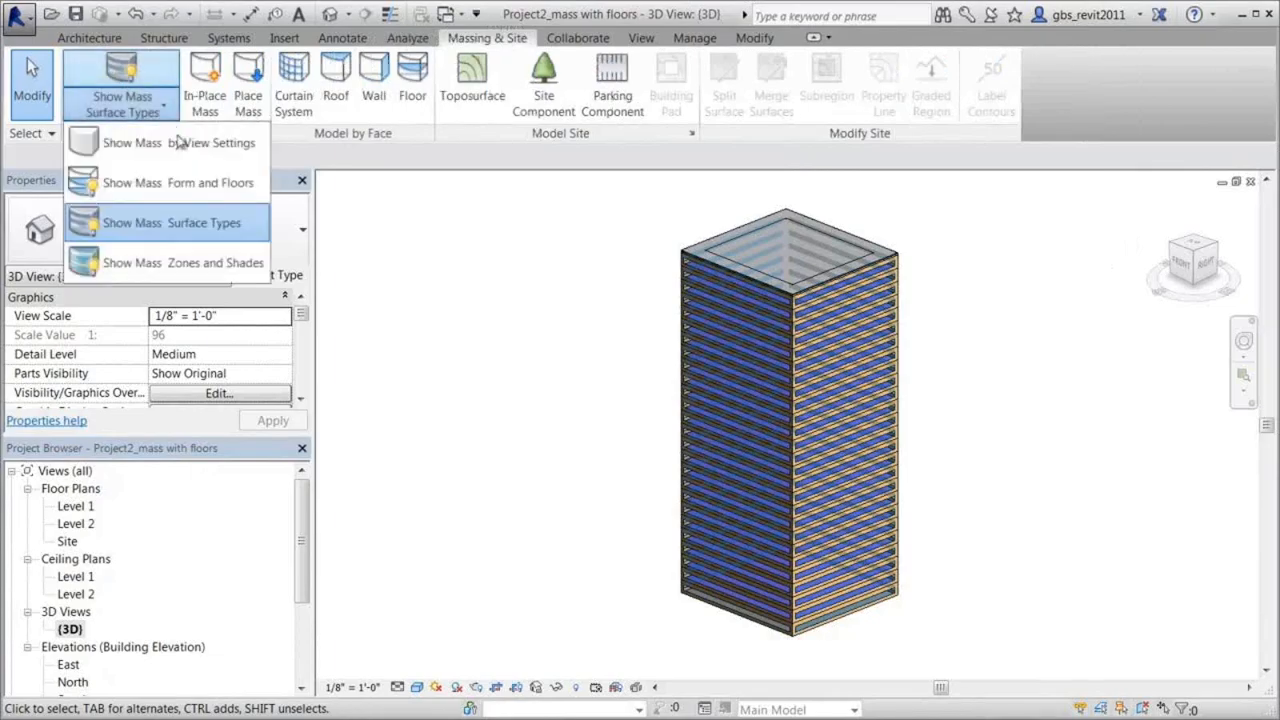
click(240, 262)
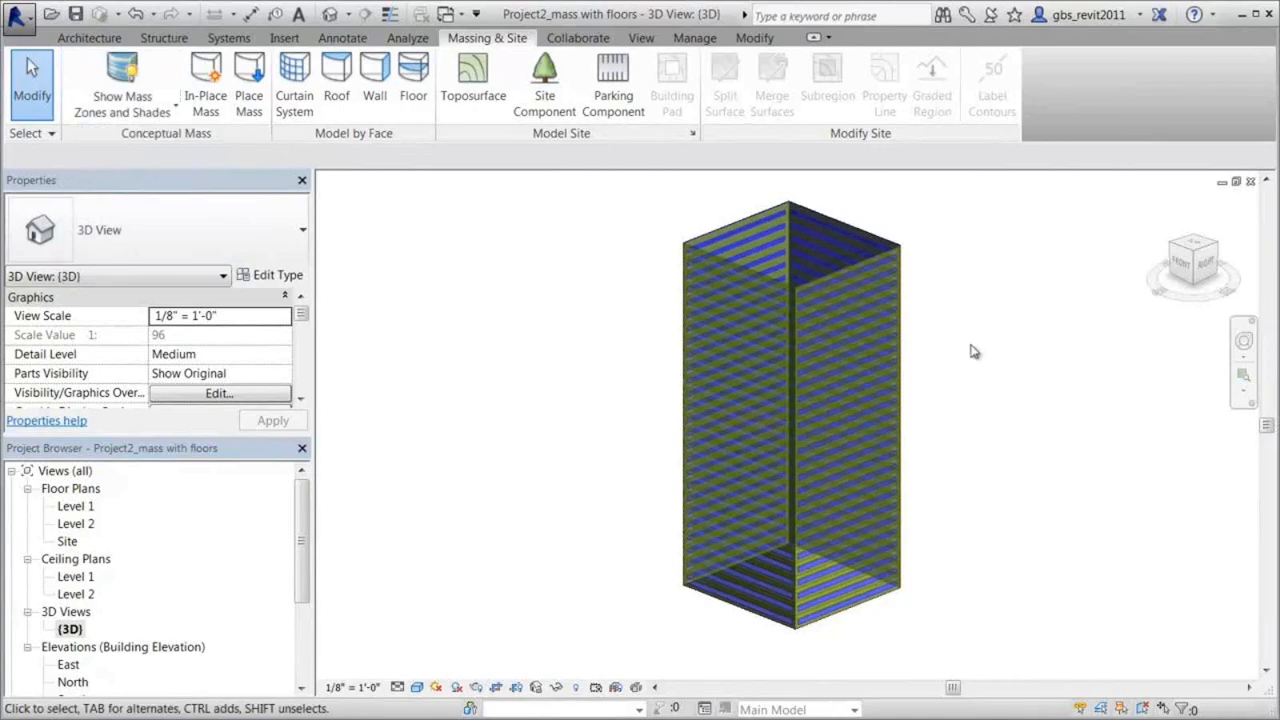
Run the energy simulation for the tower mass
click(408, 37)
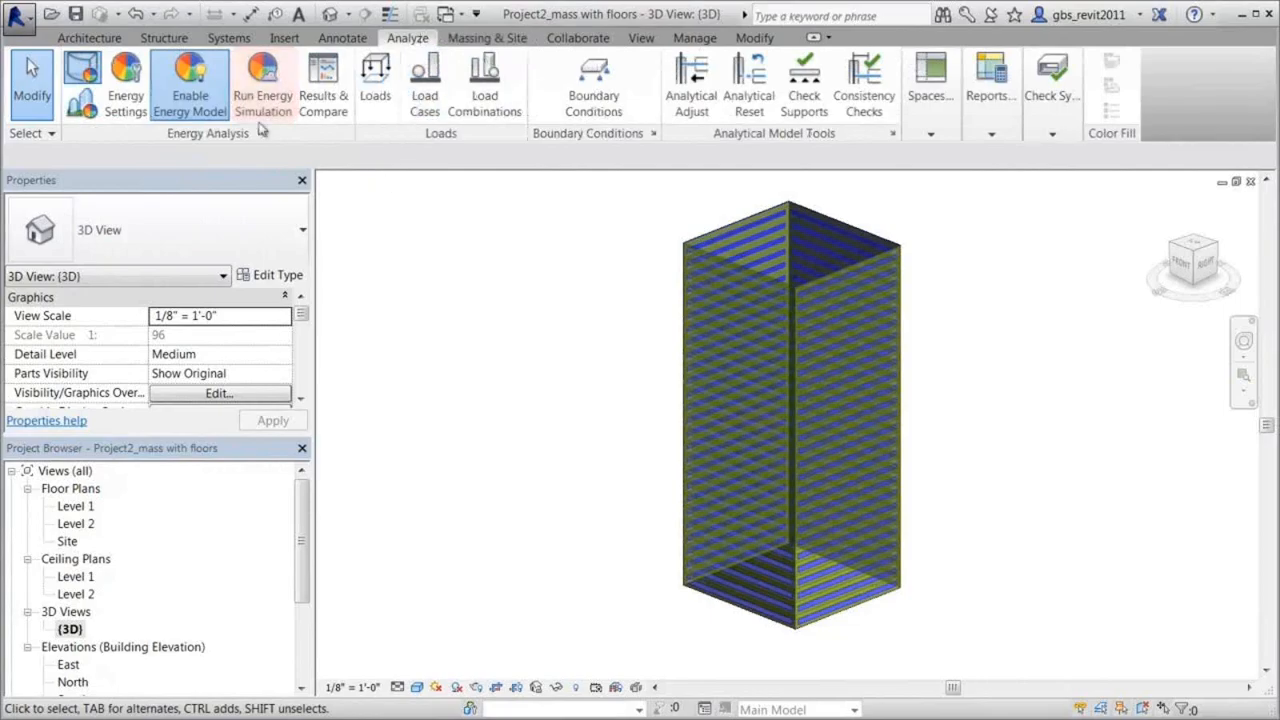
click(257, 103)
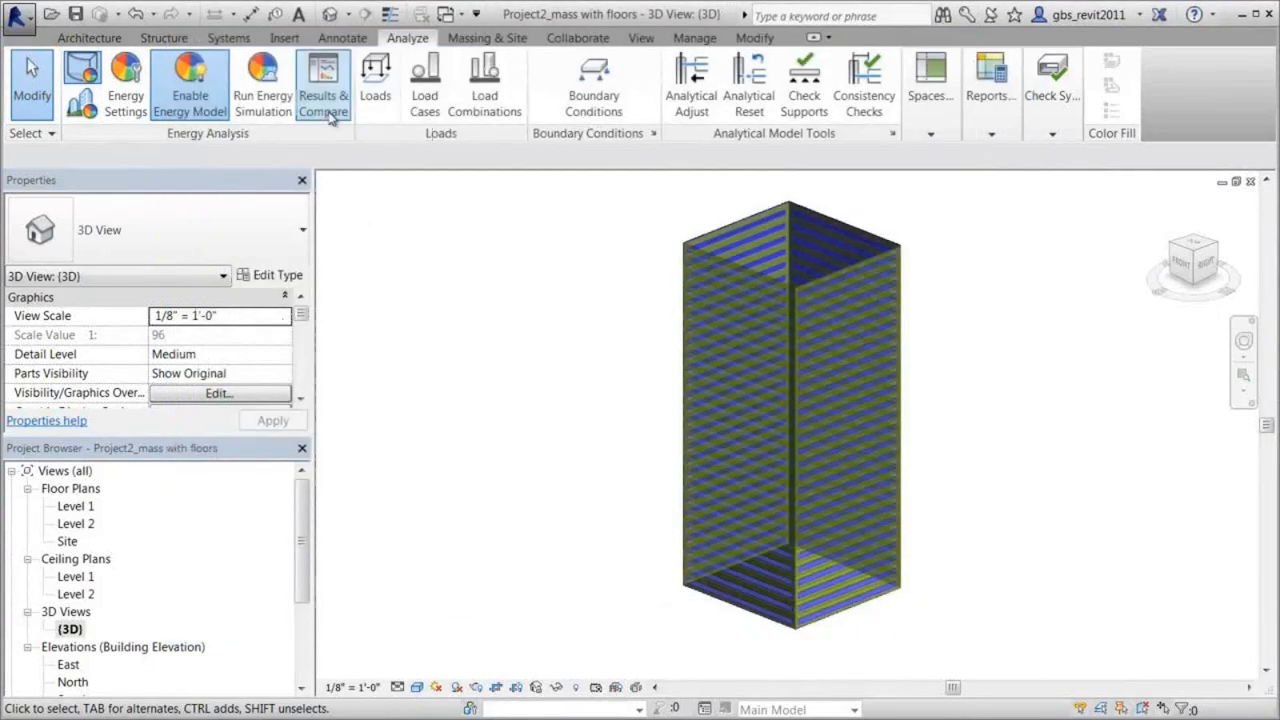
Examine the office_tower_baseline results, including annual carbon emissions, energy use and building performance factors, and open the report settings
click(333, 112)
drag(1021, 130, 1021, 195)
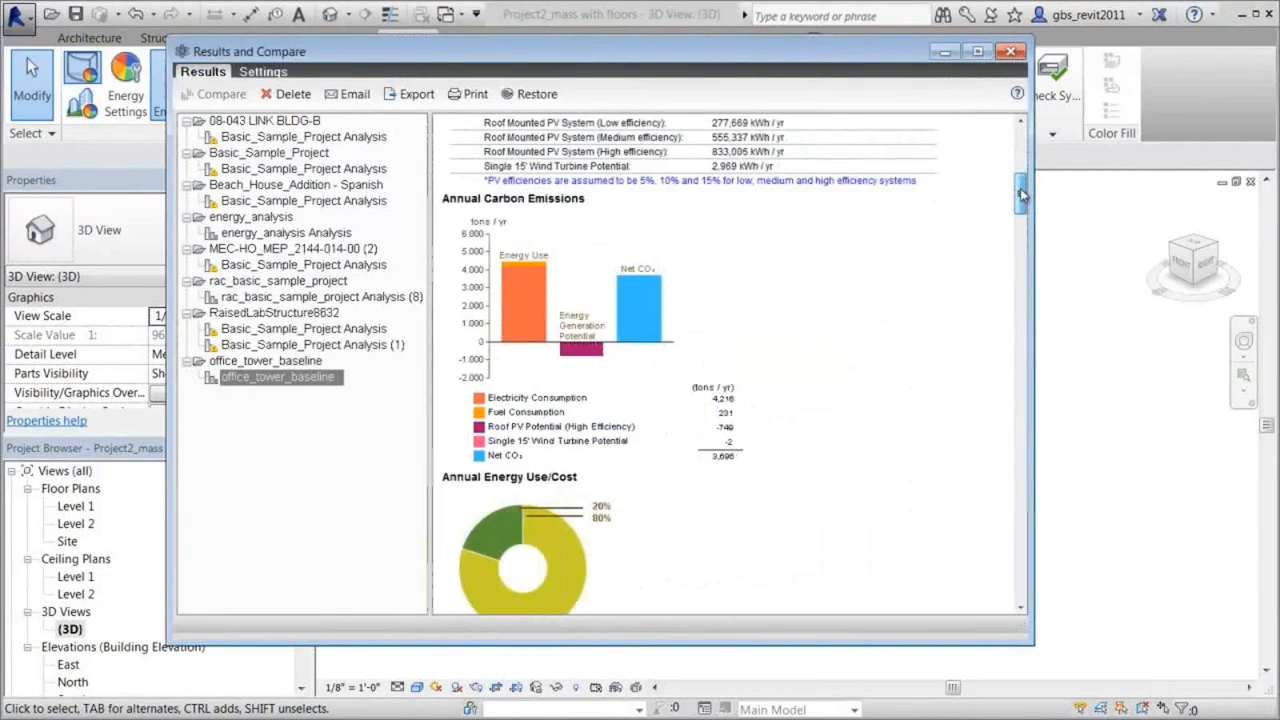
scroll(1022, 197, down, 1)
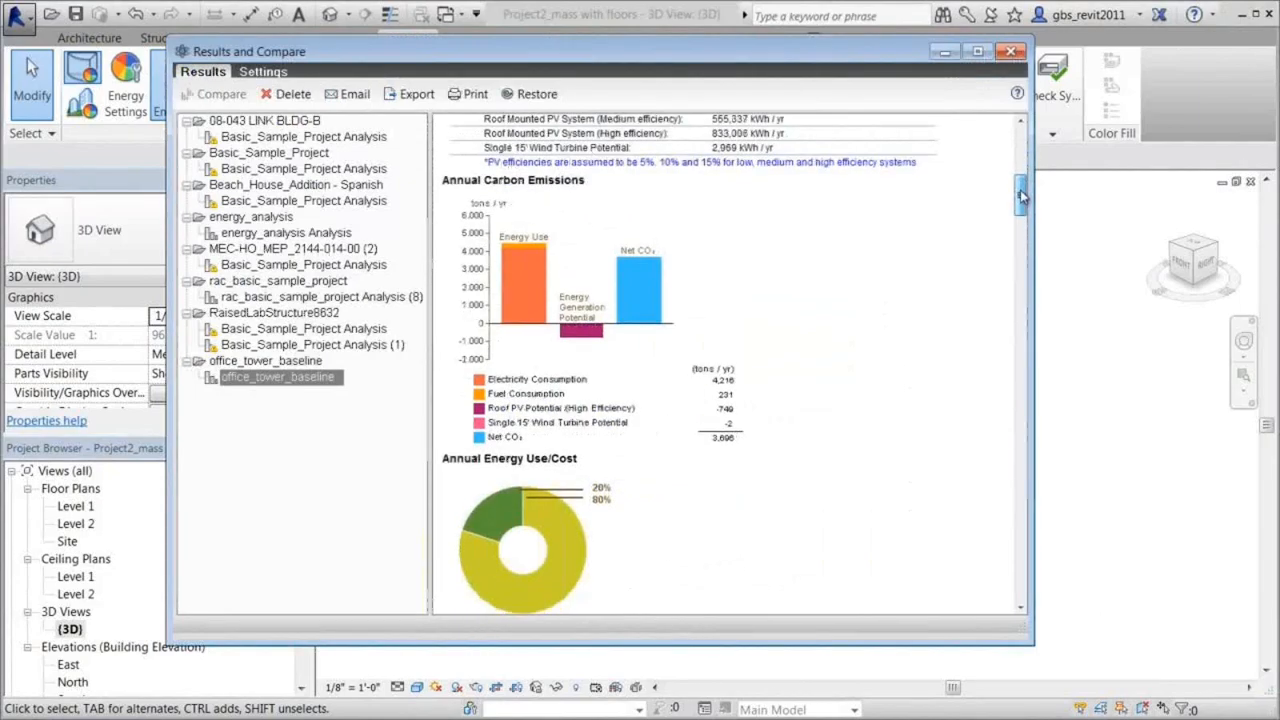
drag(1021, 197, 1021, 226)
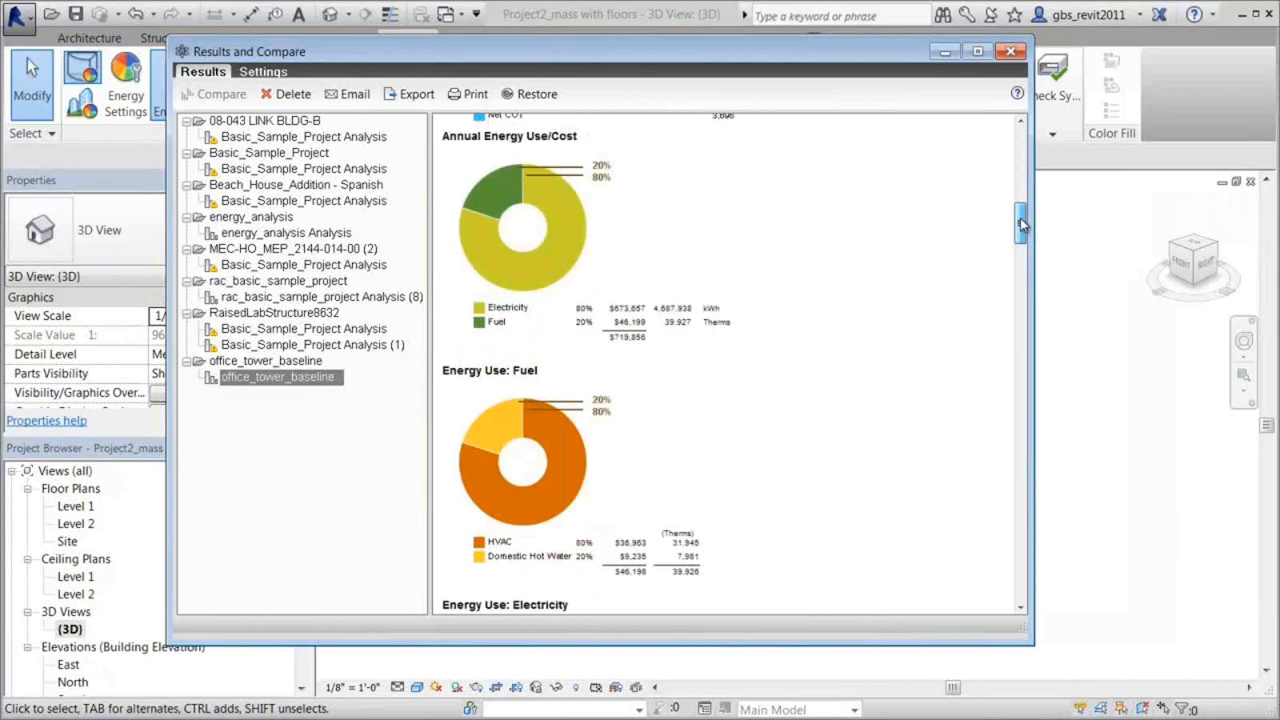
drag(1021, 226, 1036, 135)
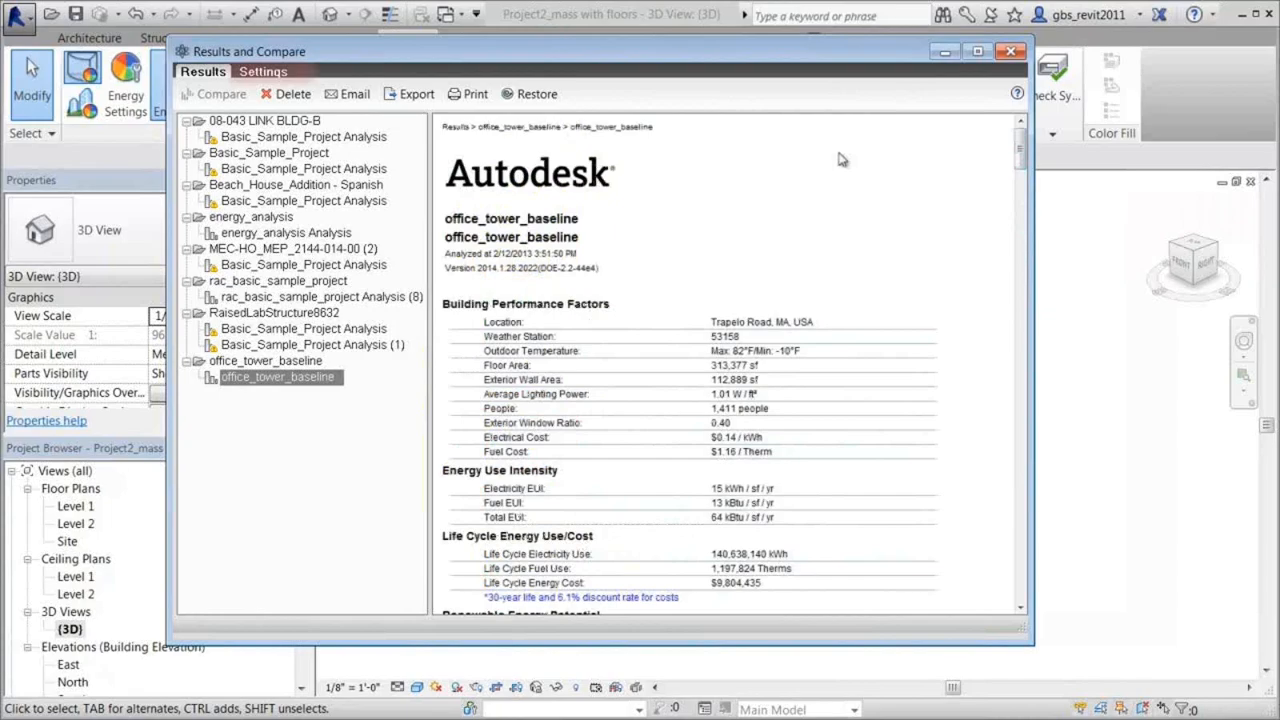
click(263, 72)
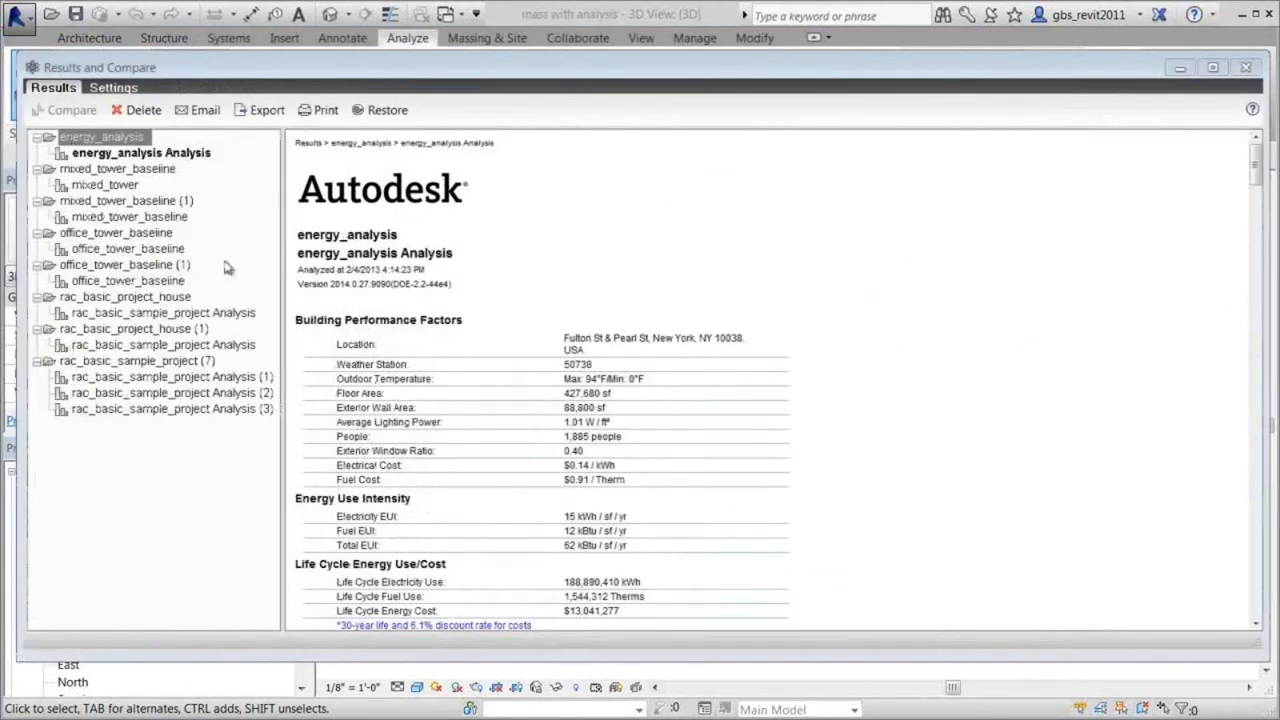
Generate a compare report for the office_tower_baseline runs in the office_tower_baseline and office_tower_baseline (1) projects
click(128, 249)
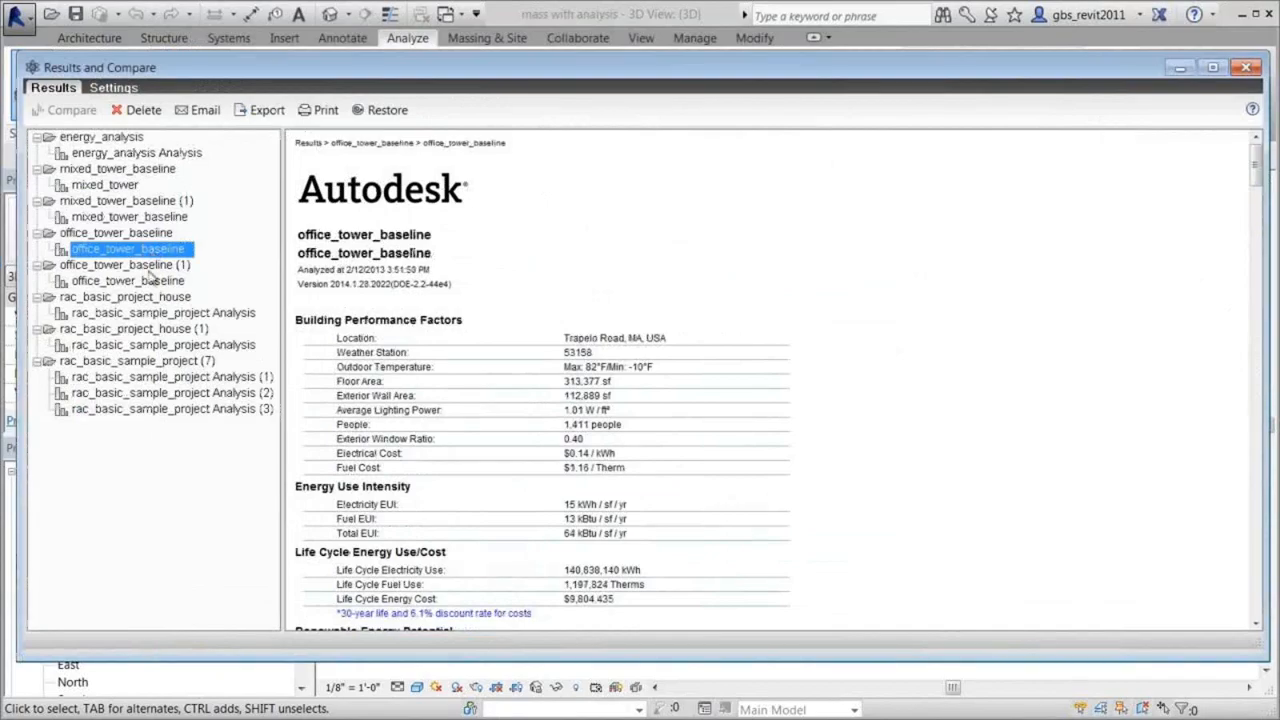
ctrl+click(150, 281)
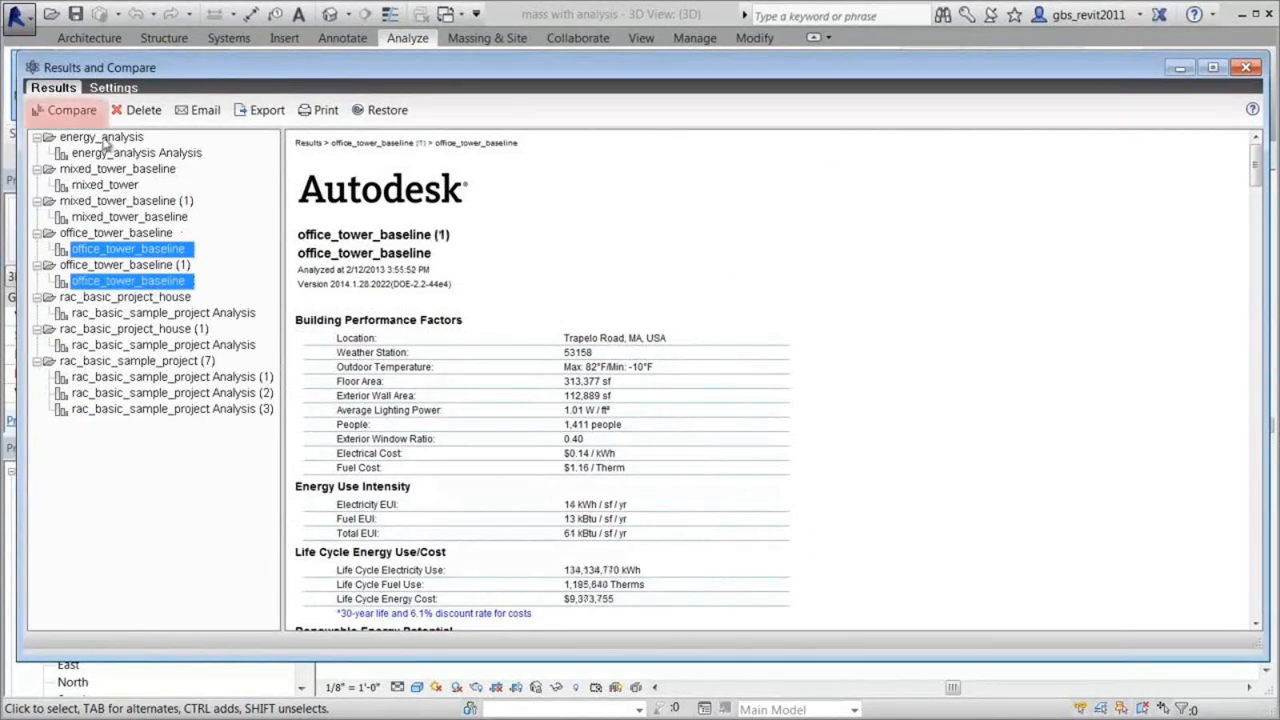
click(90, 112)
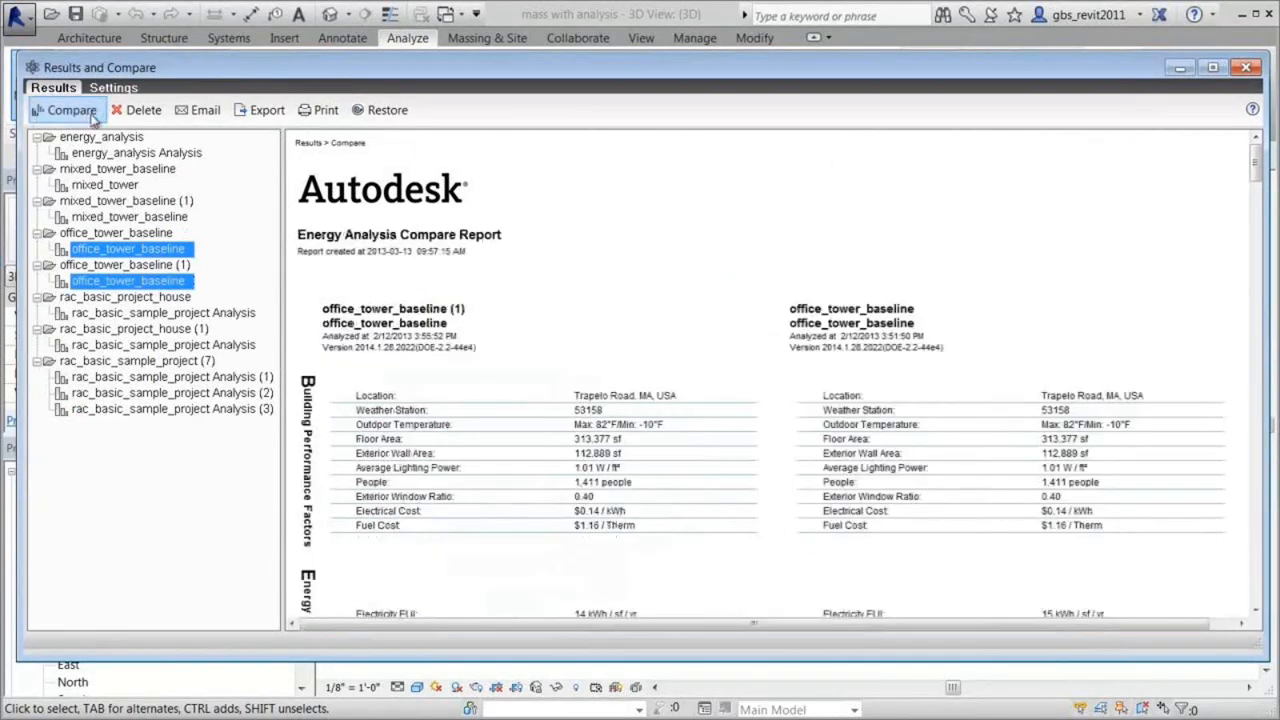
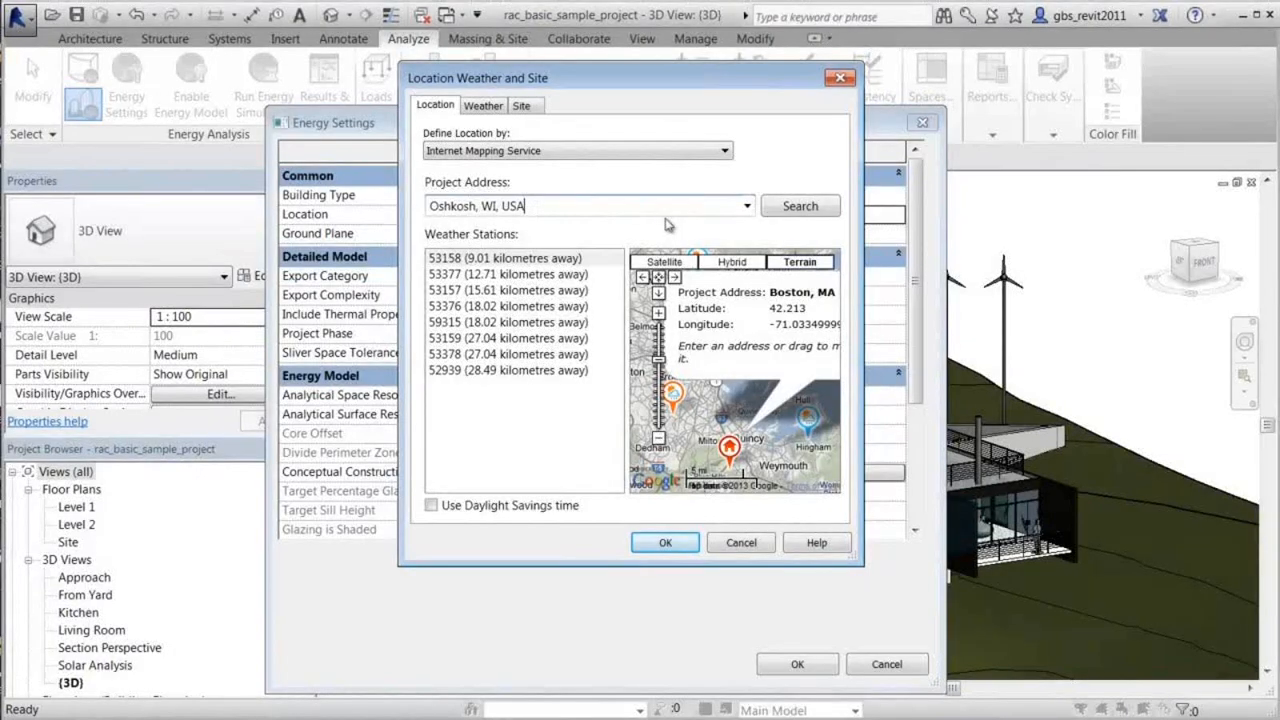
Search for Oshkosh, WI, USA as the project location, choose weather station 36735, and accept the location
click(772, 207)
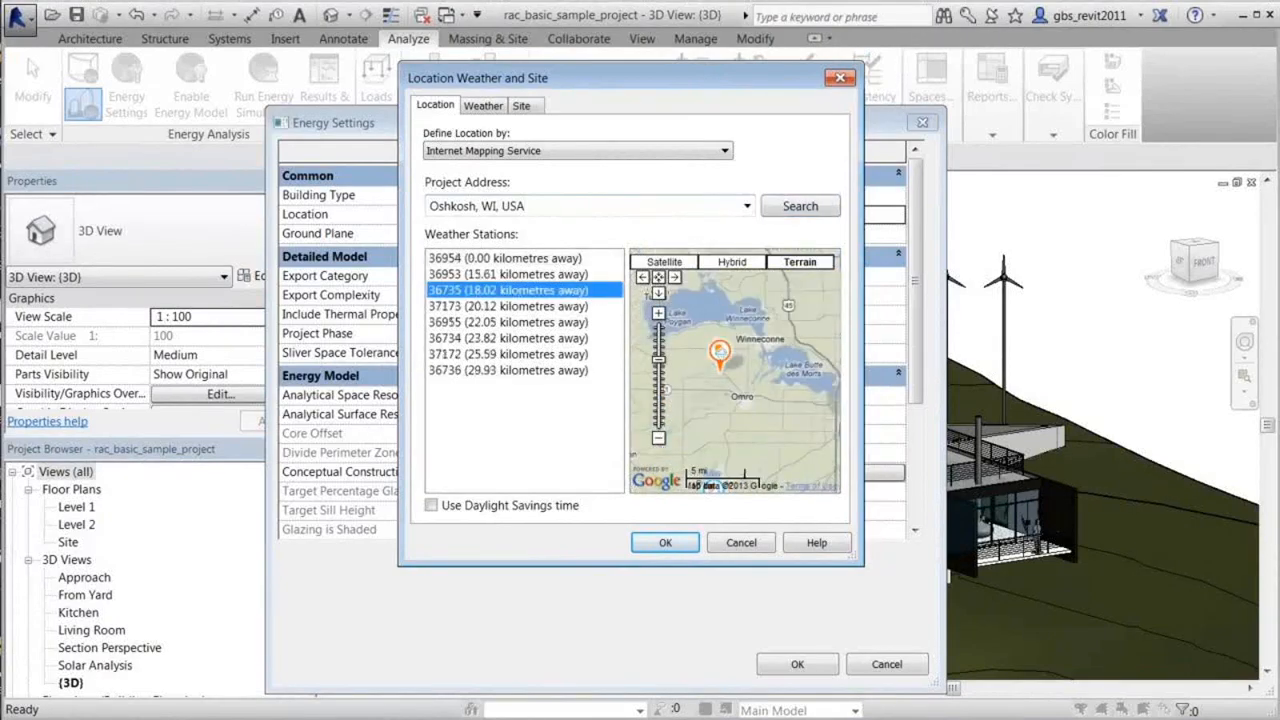
click(720, 353)
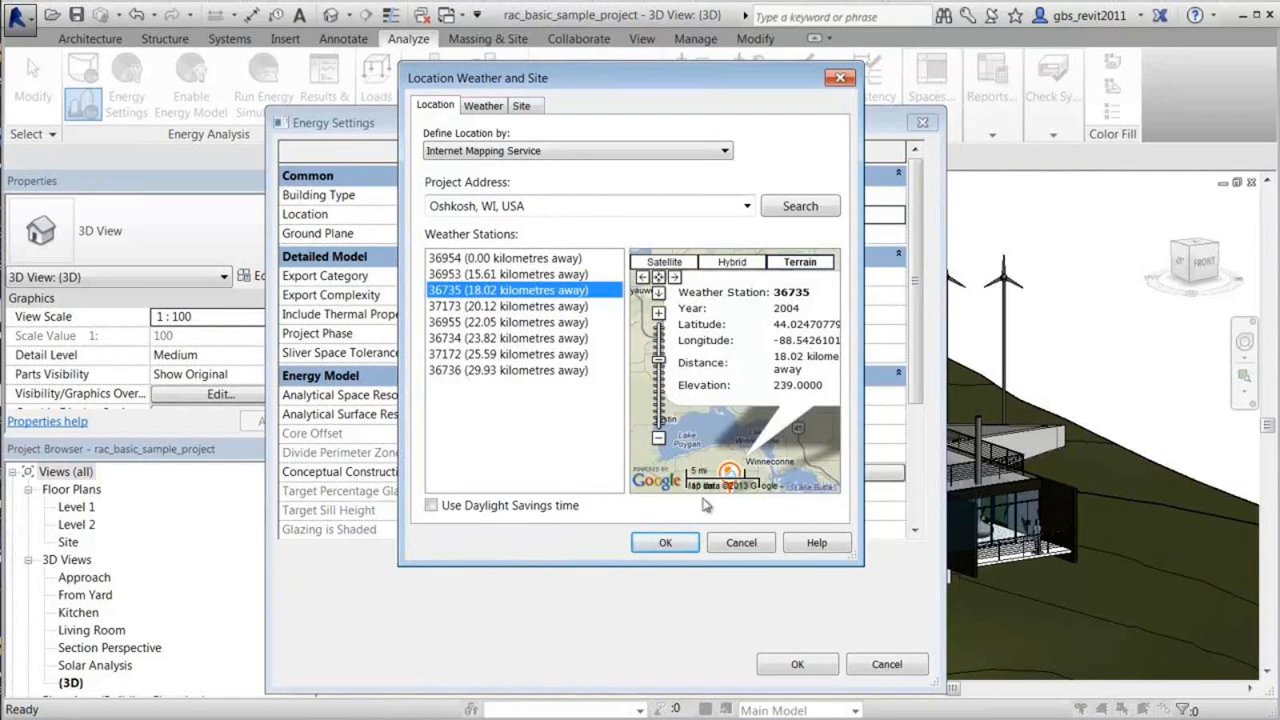
click(692, 543)
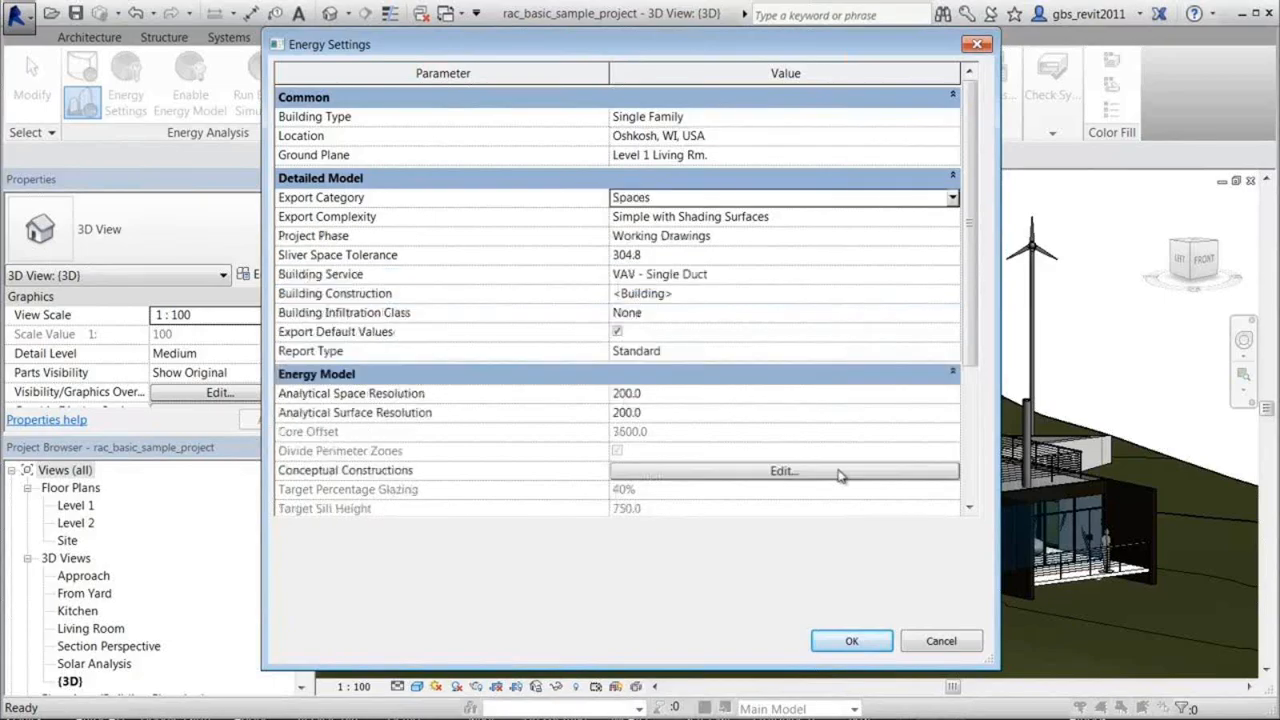
Set the export category to Rooms, include thermal properties, and accept the energy settings
click(839, 475)
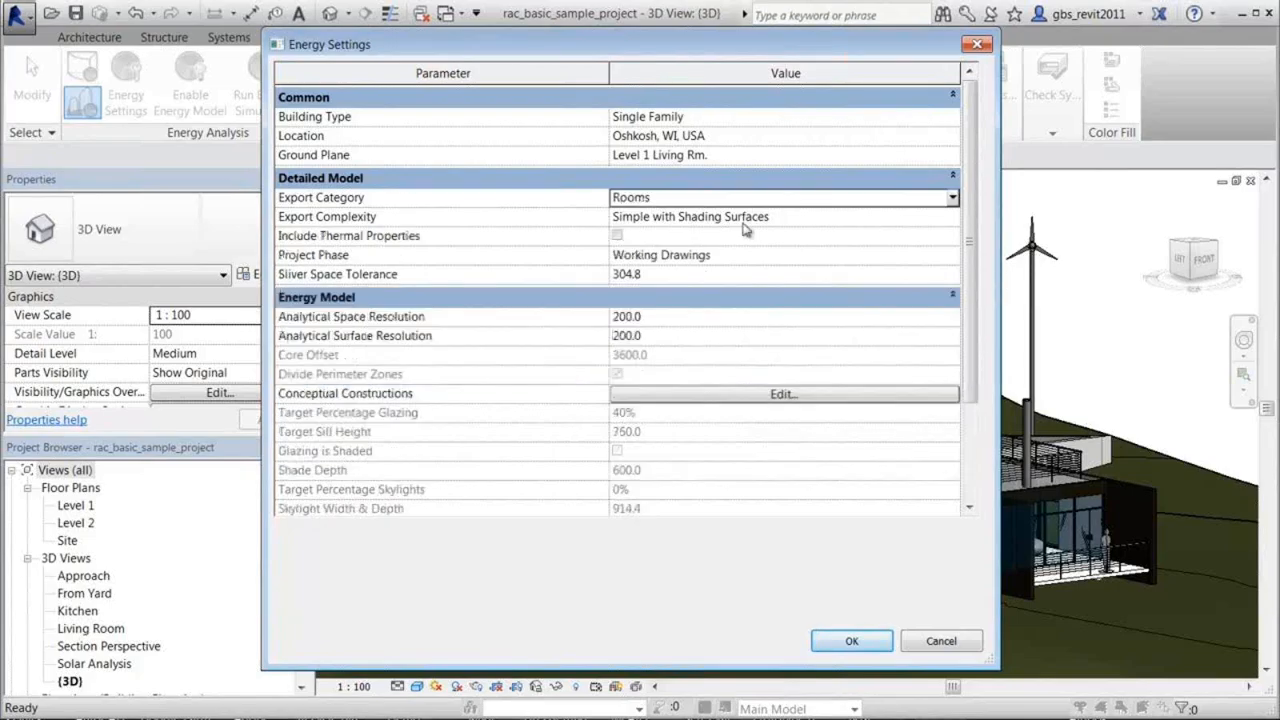
click(617, 236)
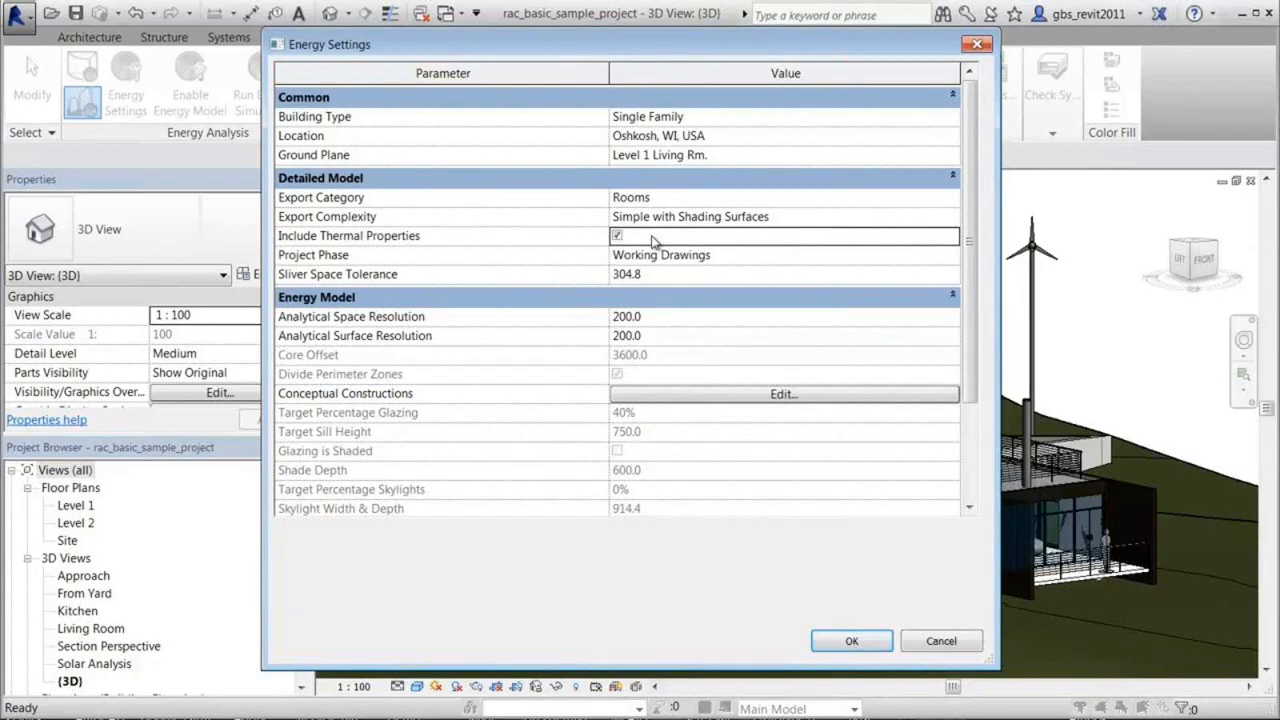
click(851, 641)
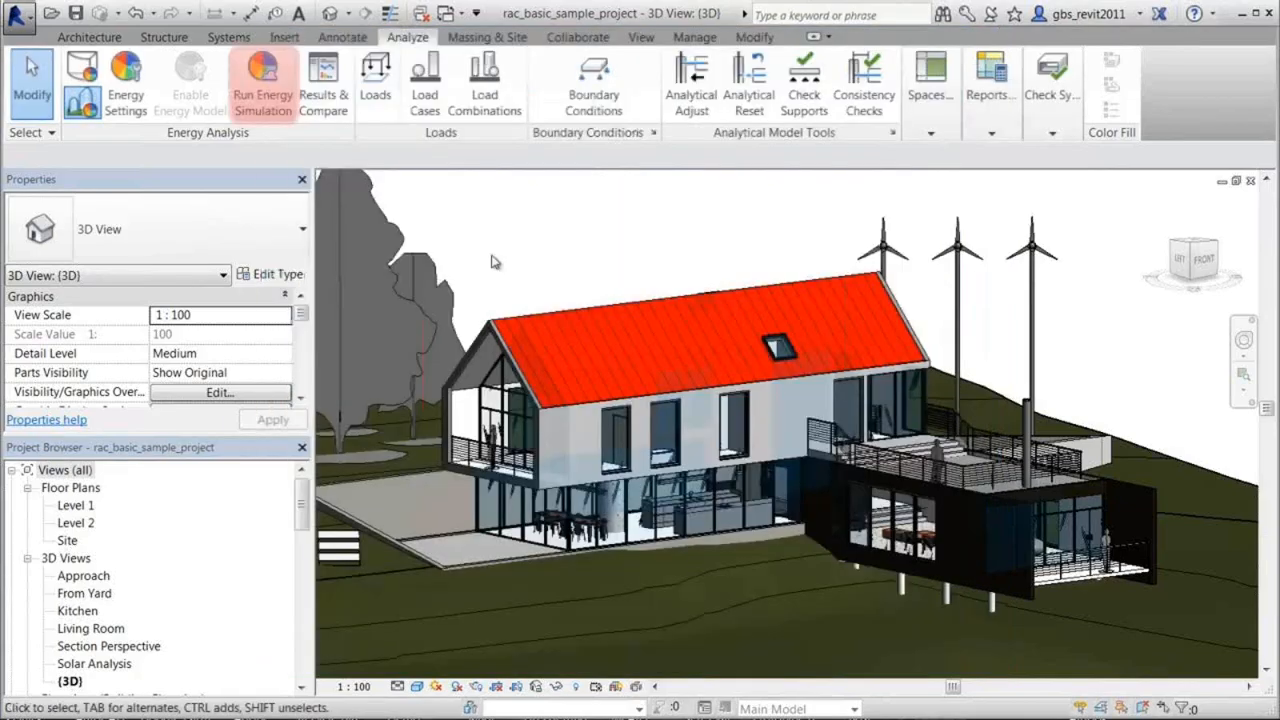
Start the energy simulation of the house, creating the required energy analytical model and continuing to the run setup
click(258, 95)
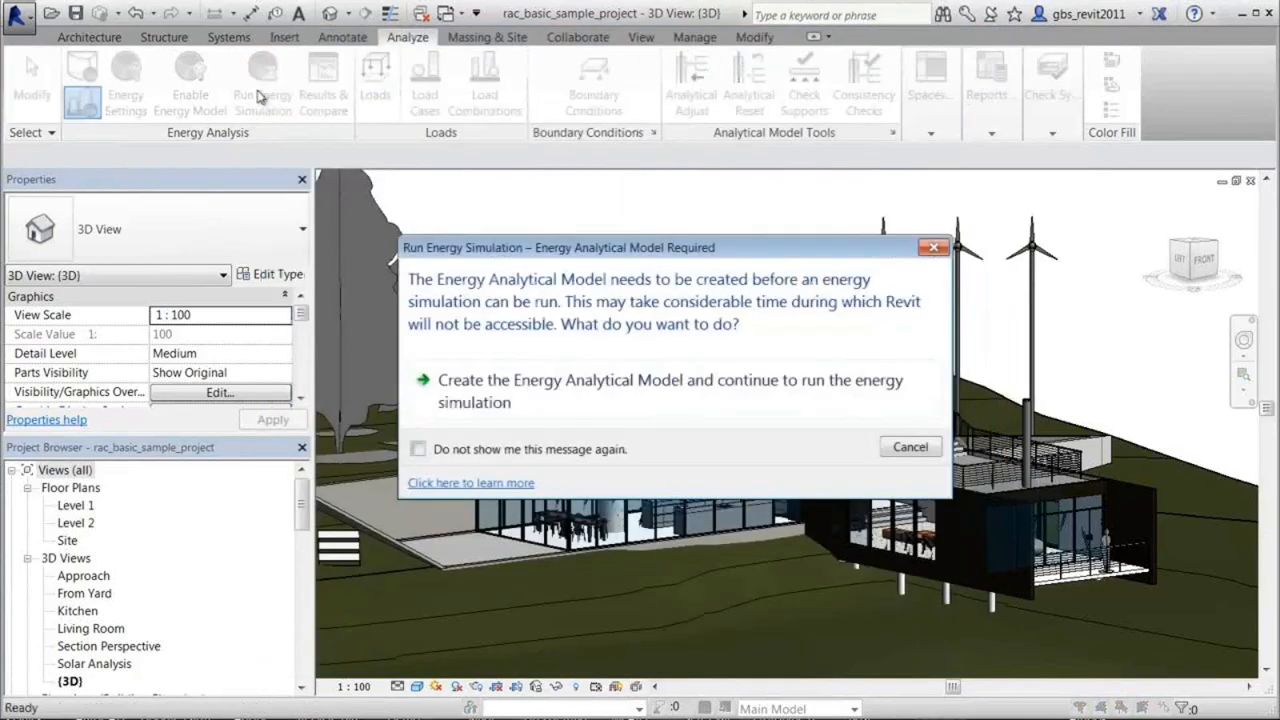
click(746, 378)
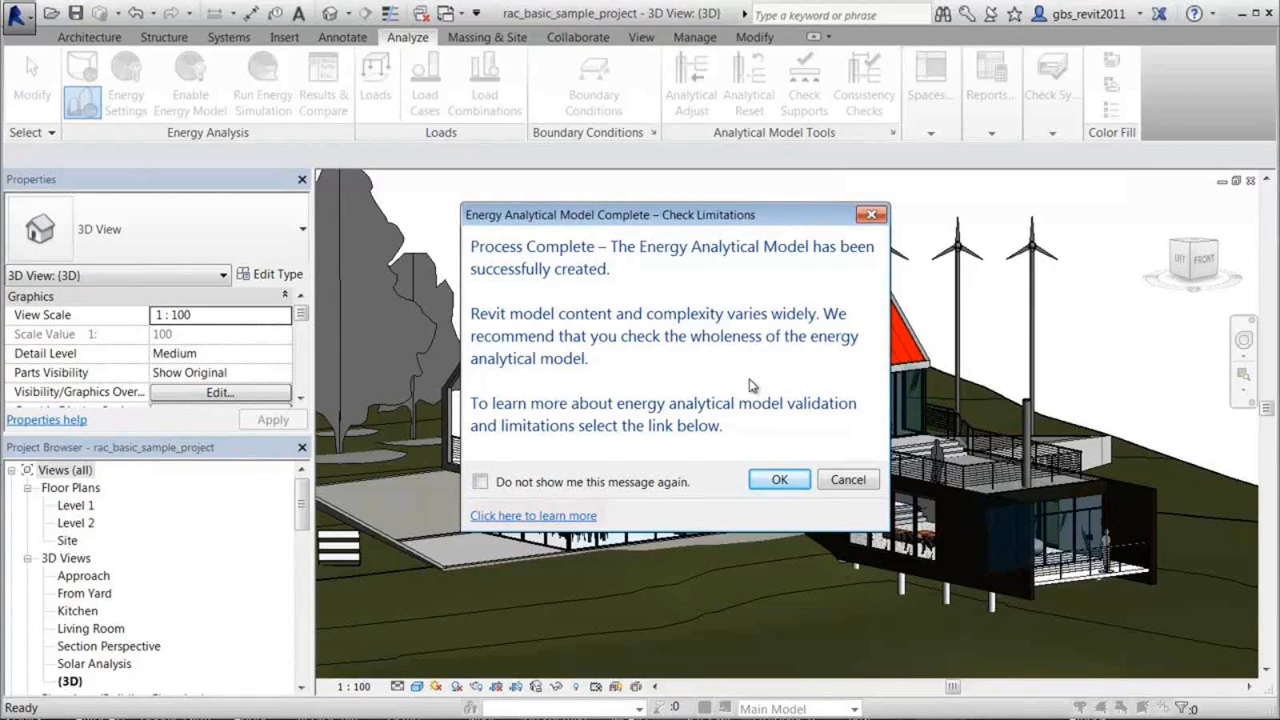
click(779, 480)
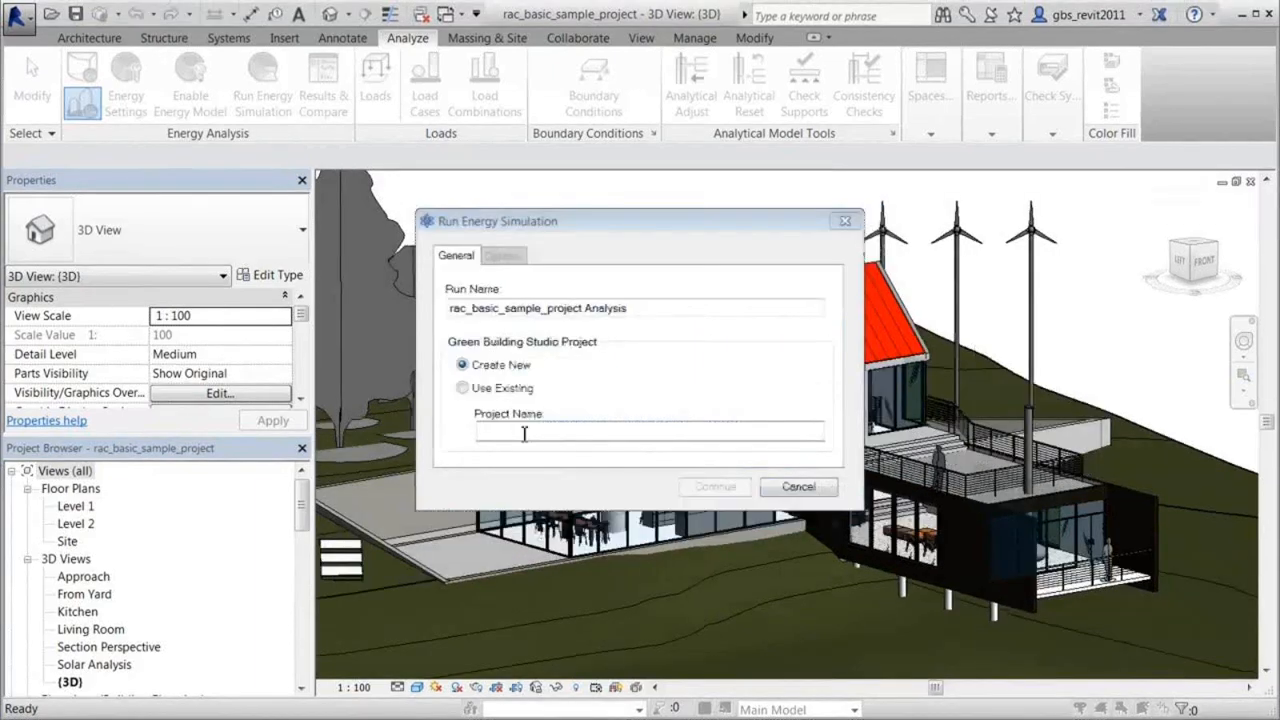
Name the new Green Building Studio project rac_basic_project_house for the simulation run
click(524, 433)
text(rac)
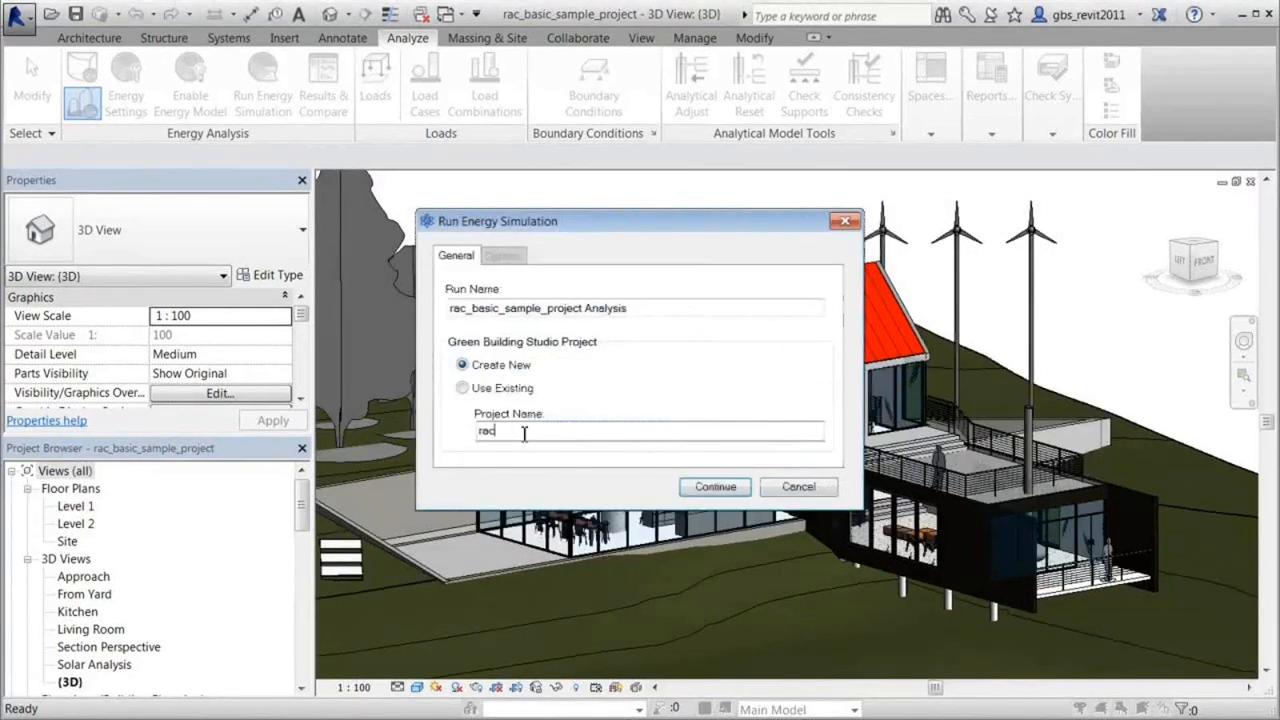
text(_basic_projec)
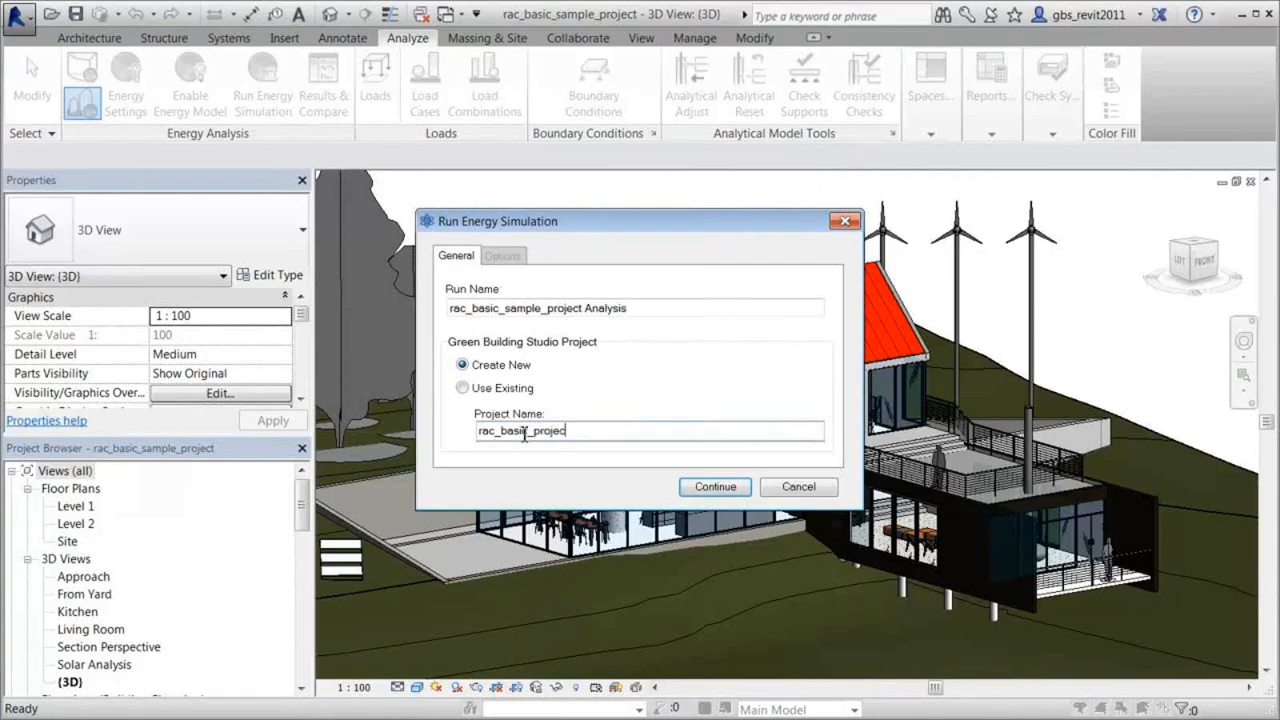
text(t)
click(1144, 355)
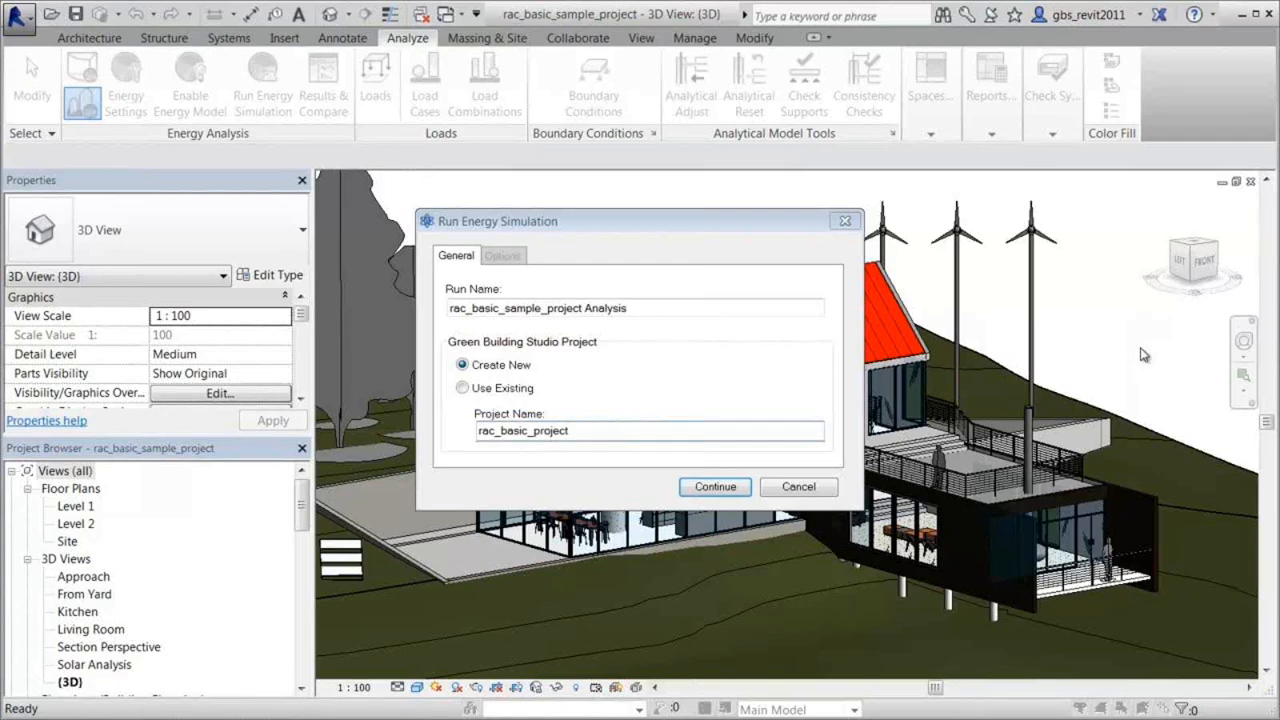
click(610, 431)
text(_)
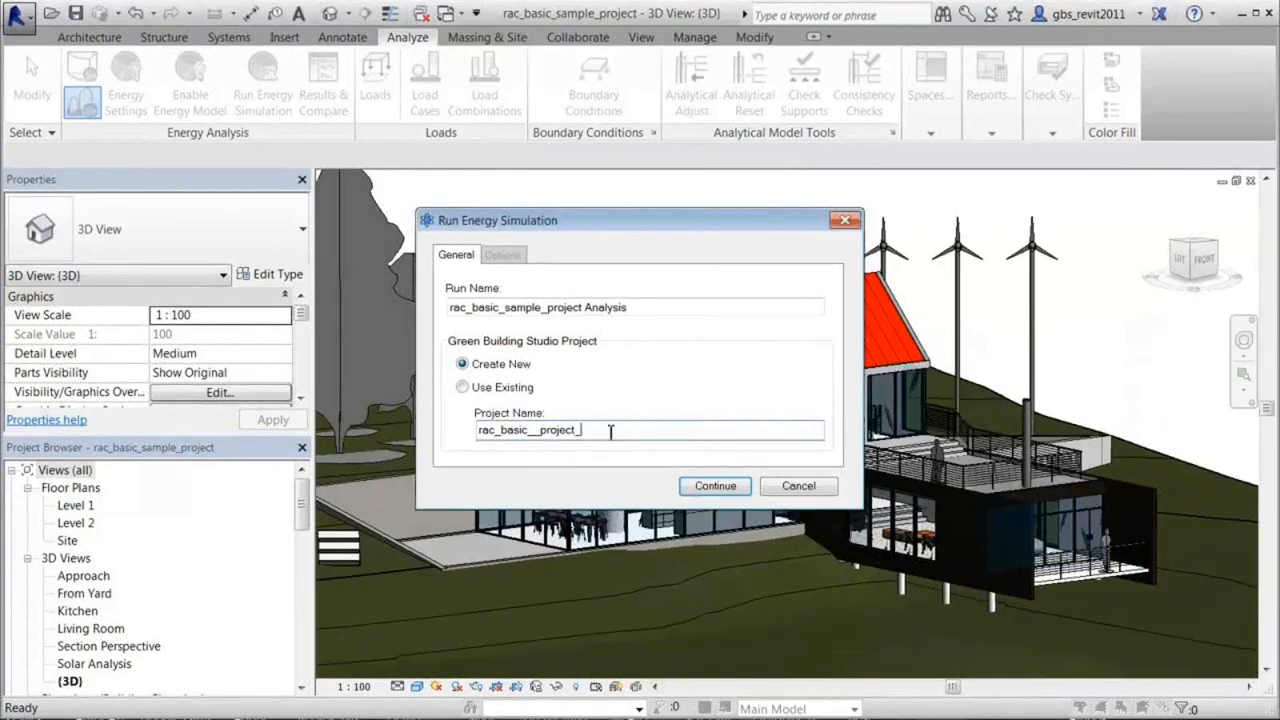
text(house)
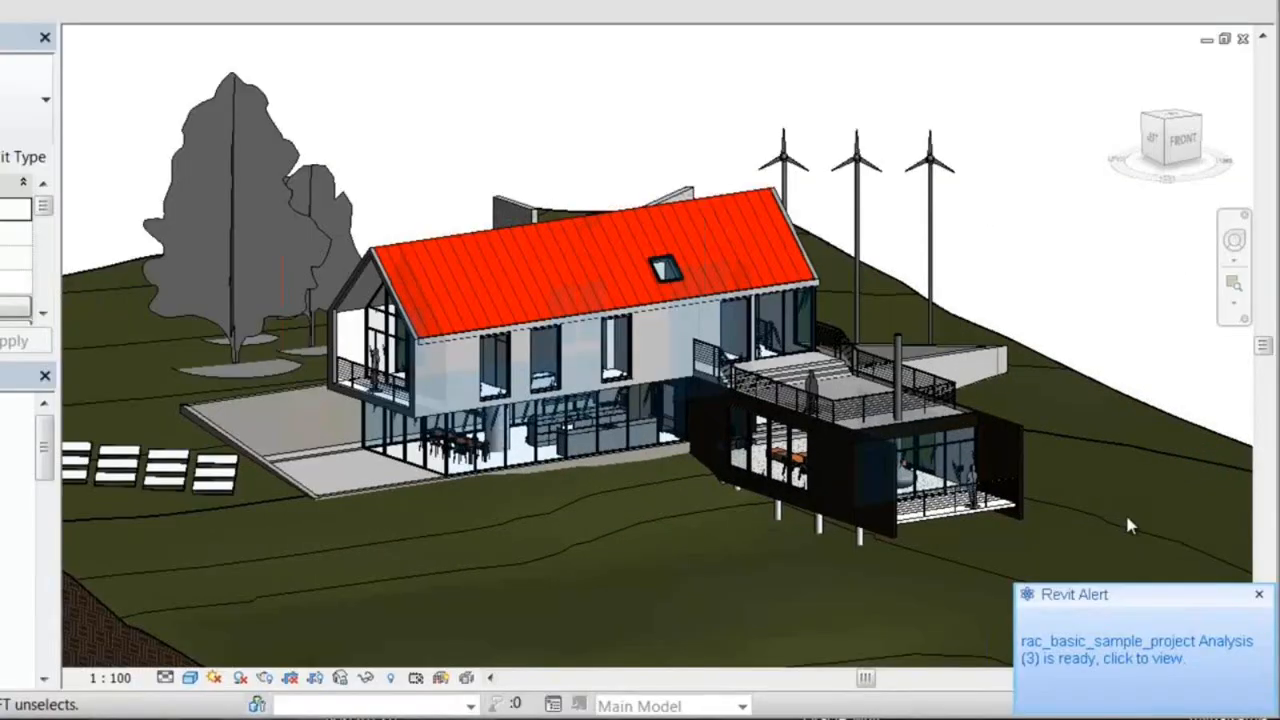
Examine the rac_basic_project_house analysis results down to the monthly load and fuel charts, and review the report's header and default chart settings
click(1158, 668)
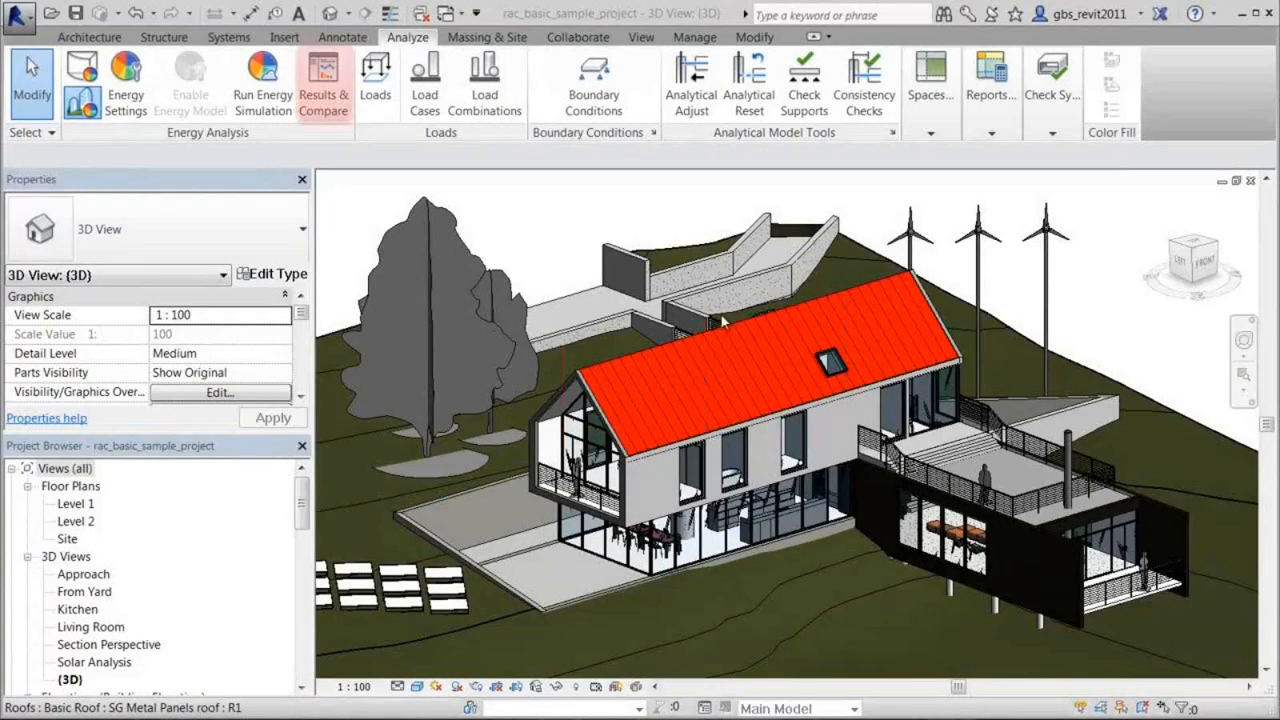
click(323, 102)
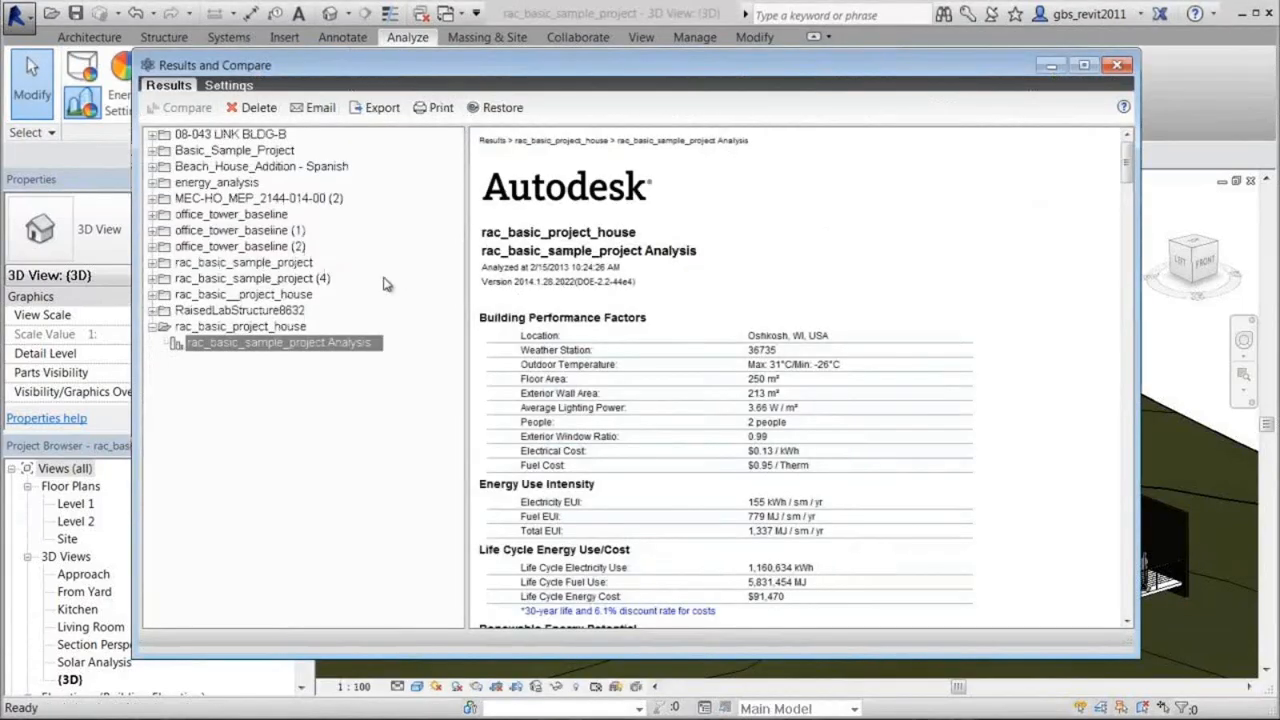
scroll(964, 345, down, 10)
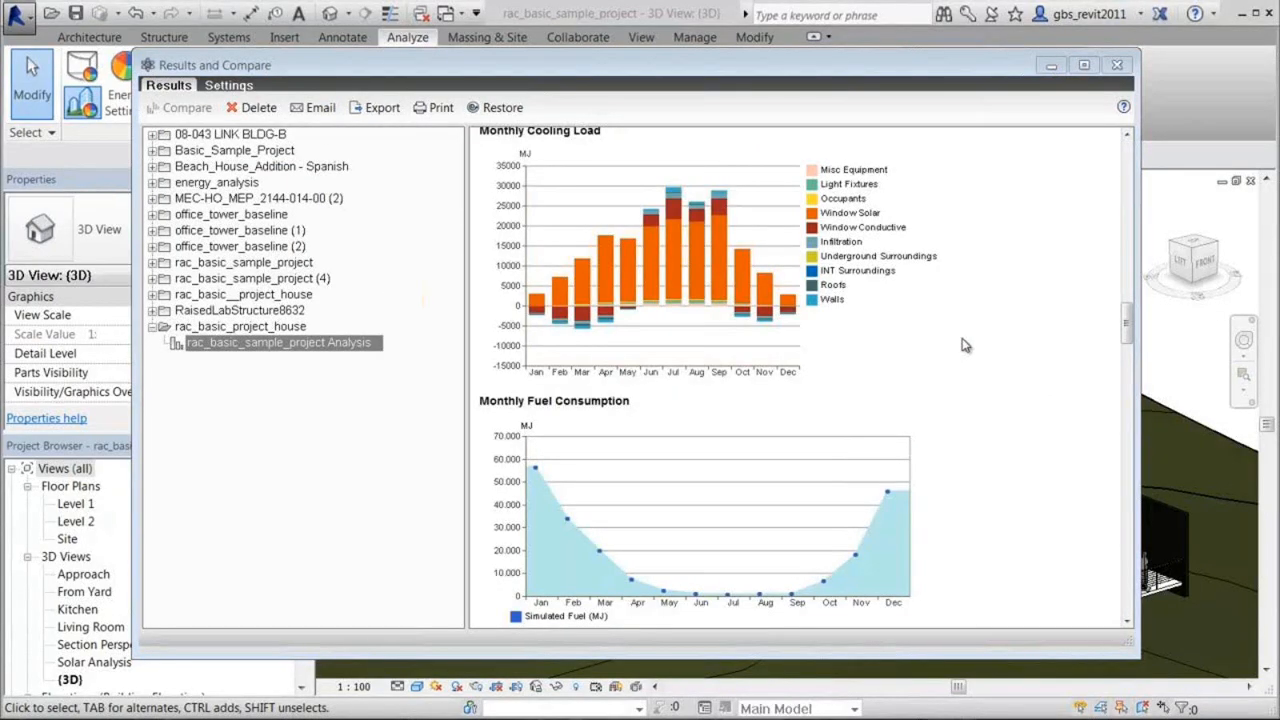
click(238, 88)
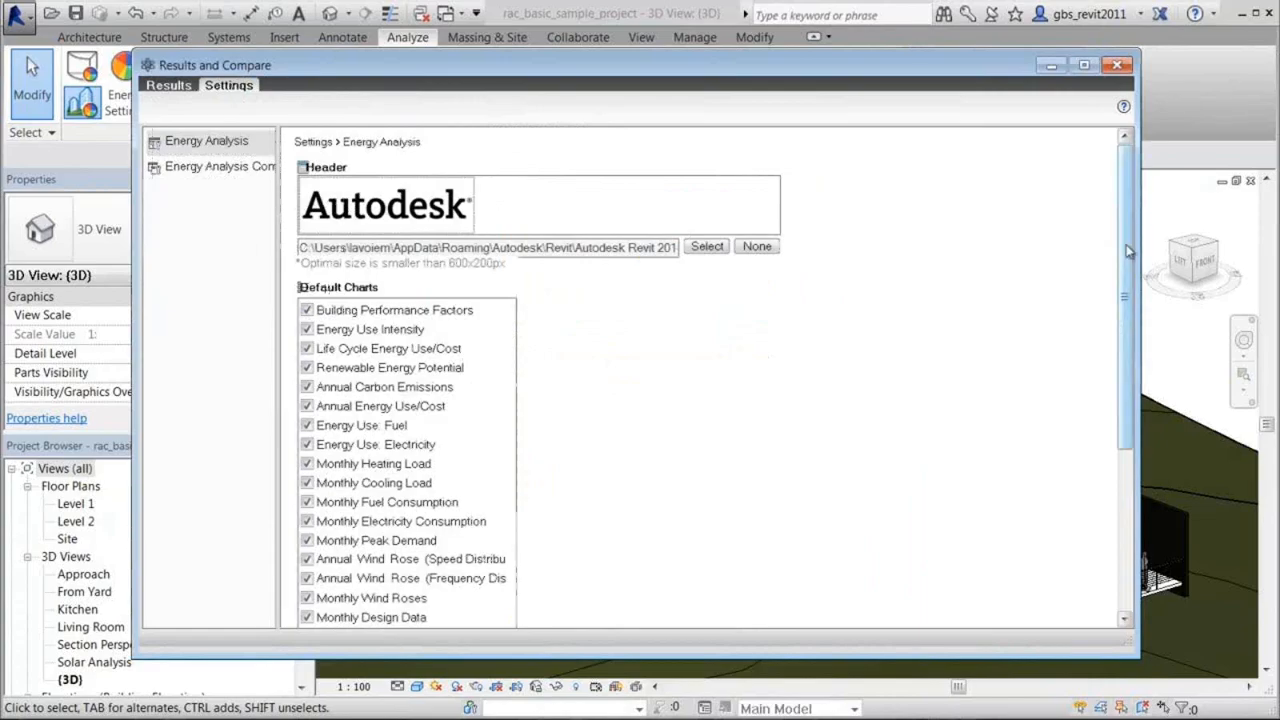
drag(1128, 250, 1097, 343)
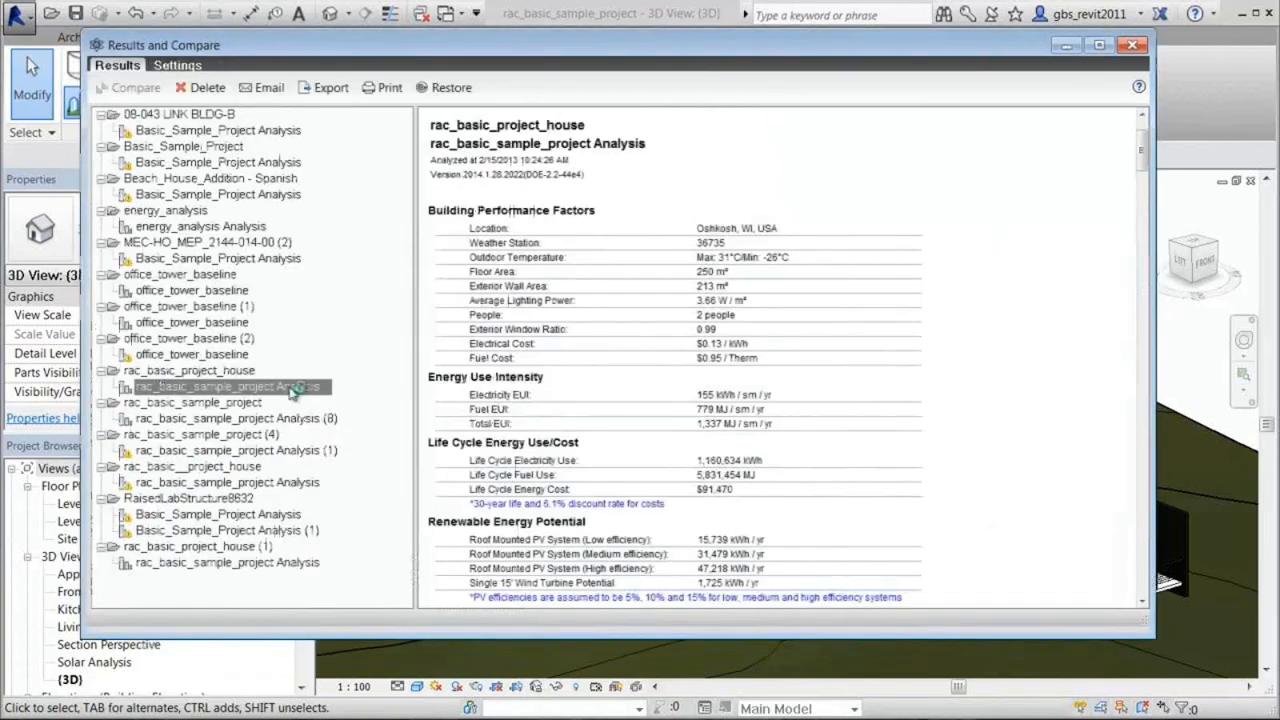
Compare the analyses of rac_basic_project_house and rac_basic_project_house (1), and examine their energy use charts side by side
click(290, 387)
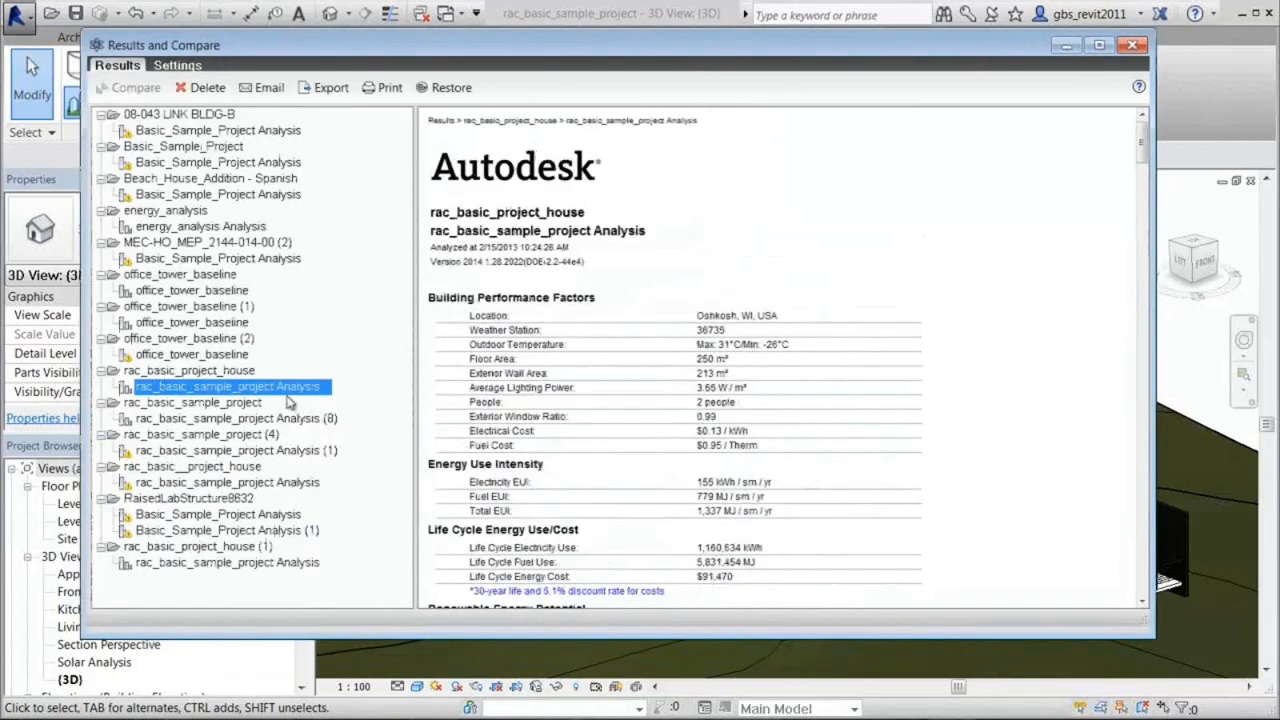
ctrl+click(228, 563)
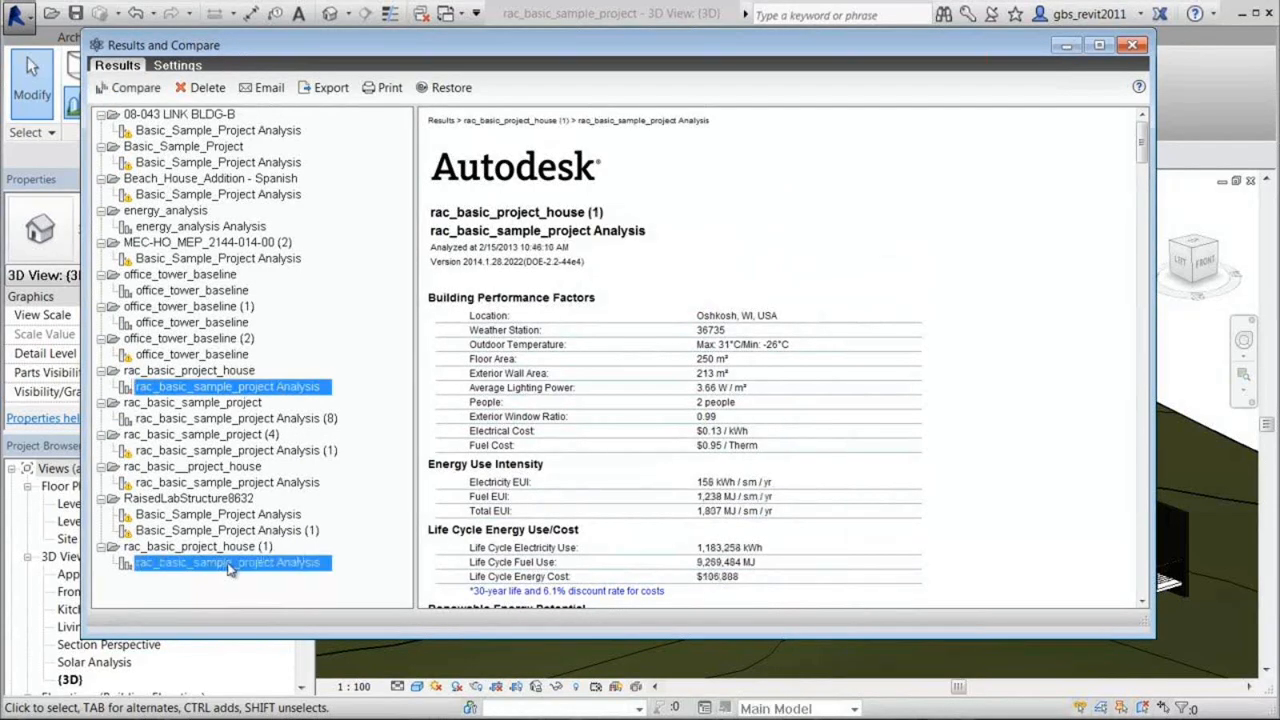
click(136, 88)
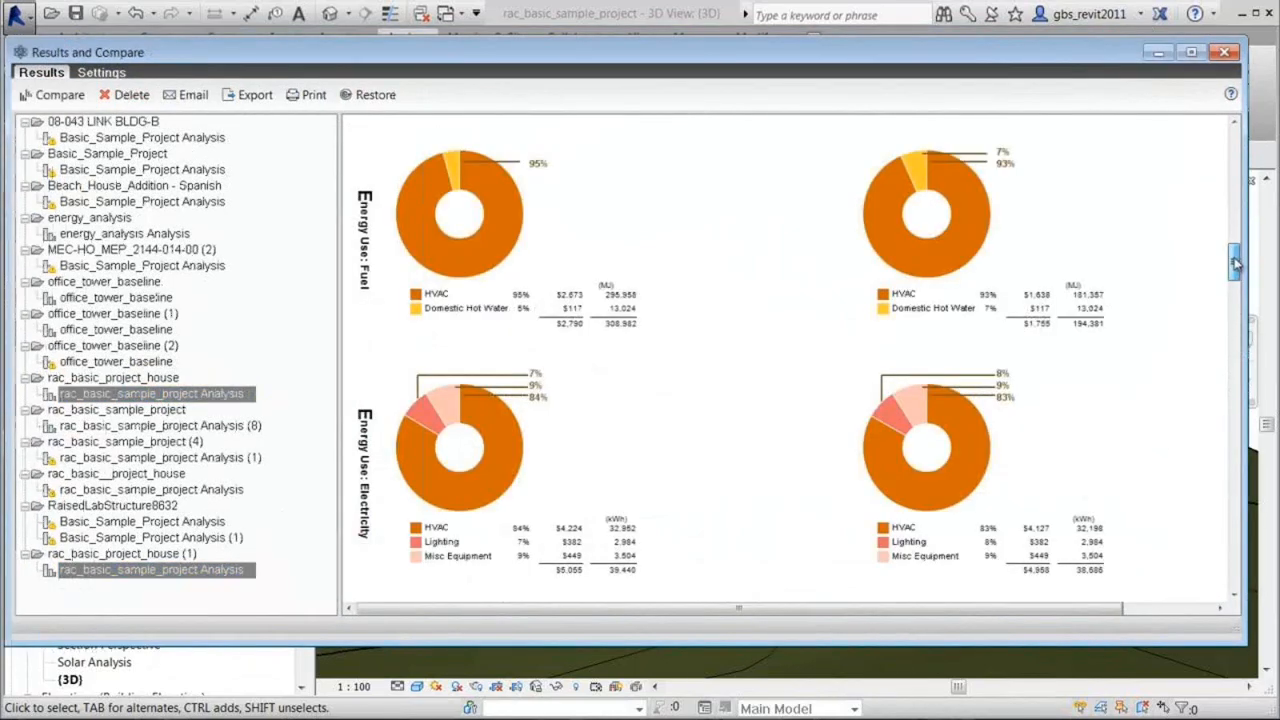
drag(1236, 262, 1236, 340)
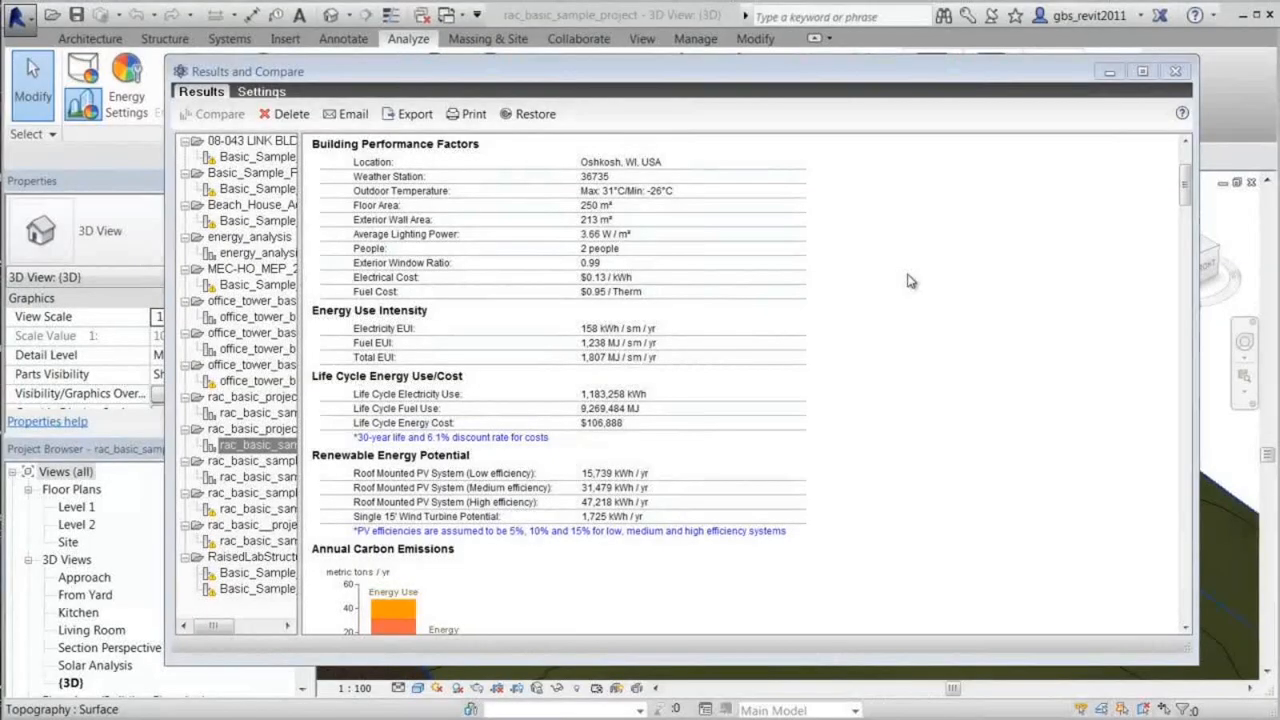
Begin exporting the rac_basic_project_house (1) analysis and display the available export file types
click(415, 114)
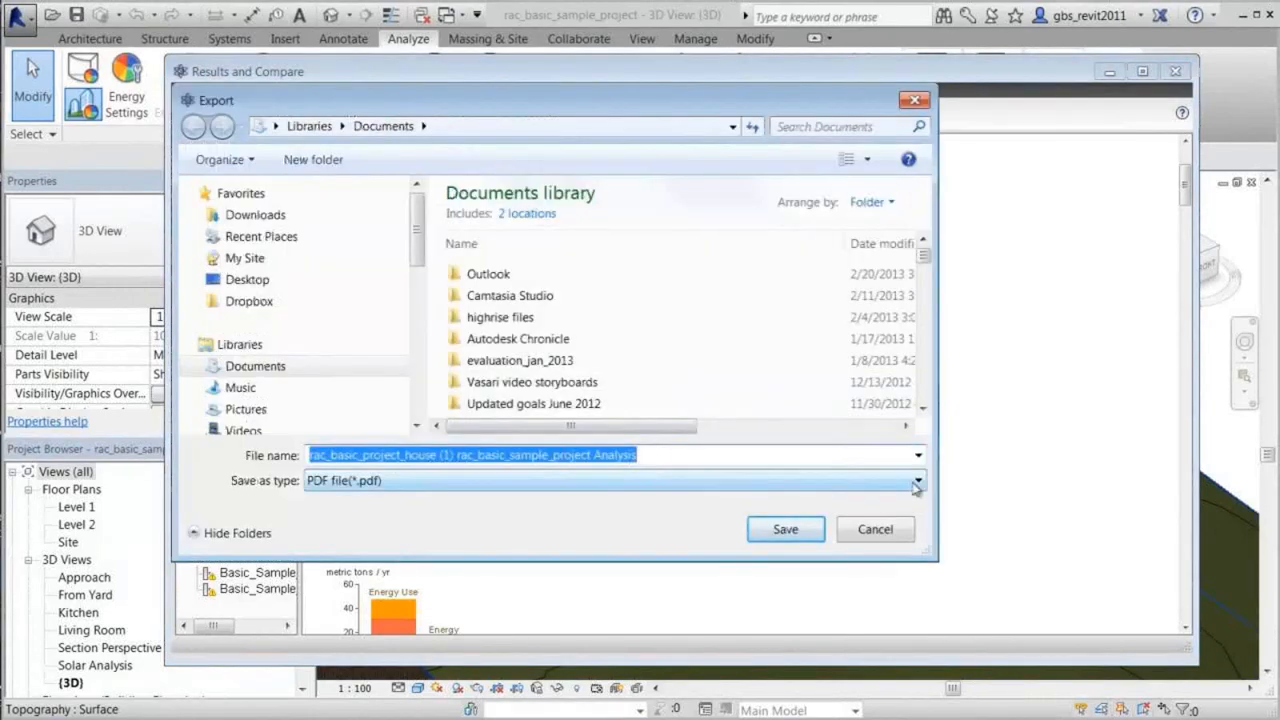
click(916, 483)
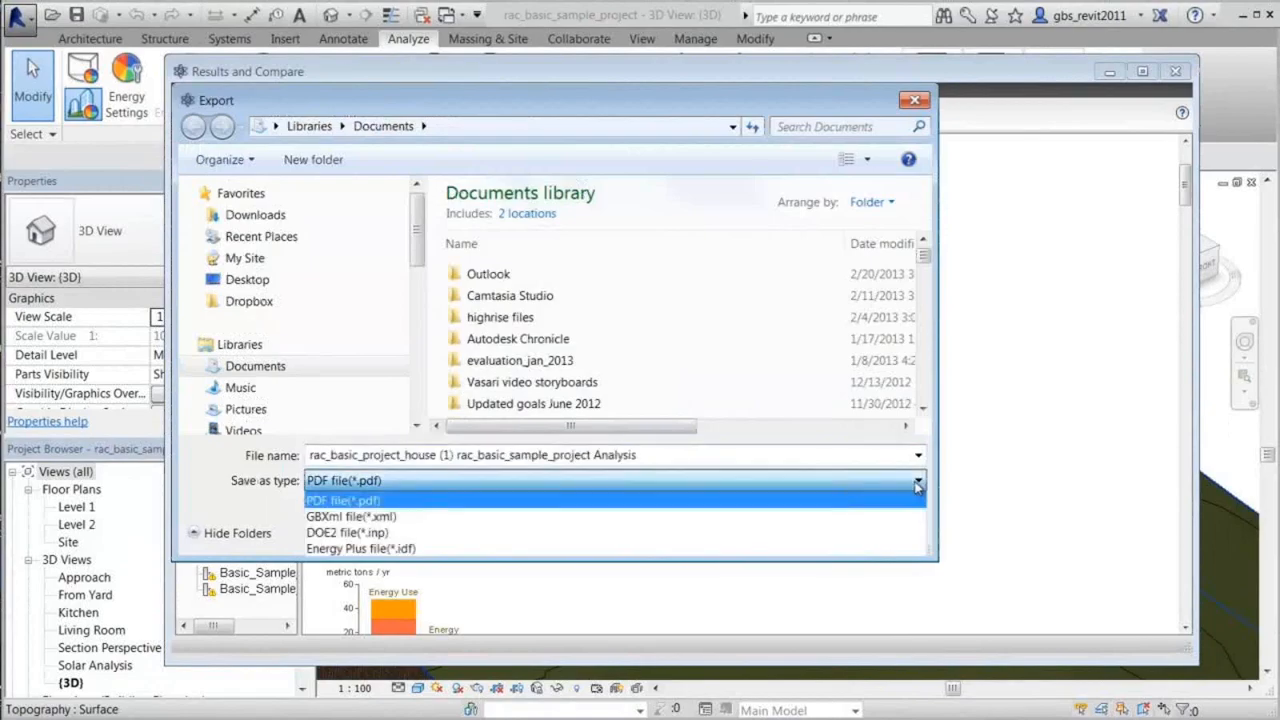